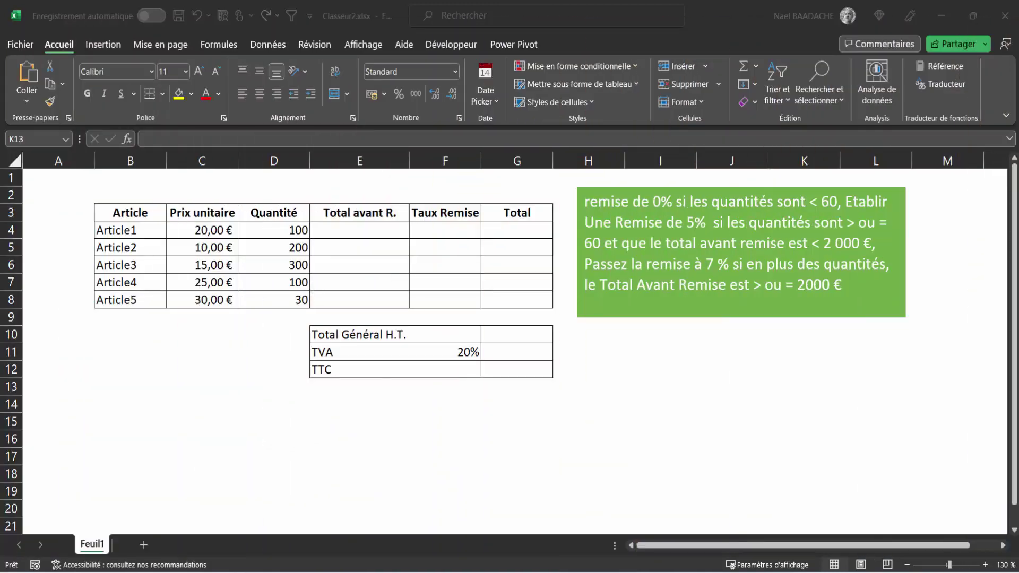
Examine the discount rules in the green text box alongside the Quantité, Total avant R. and Taux Remise columns they refer to.
left_click(764, 428)
left_click(705, 404)
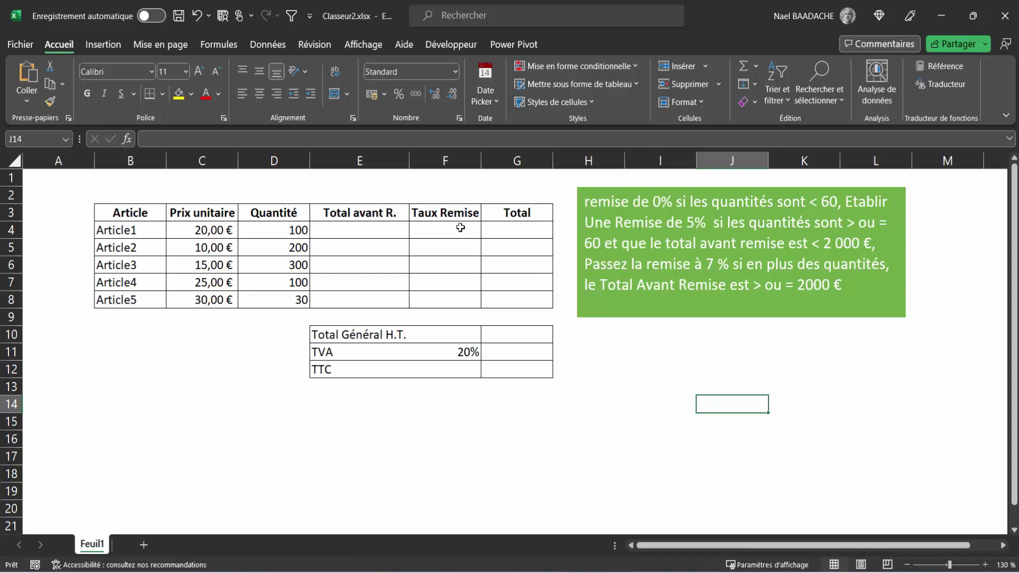
left_click_drag(458, 226, 457, 301)
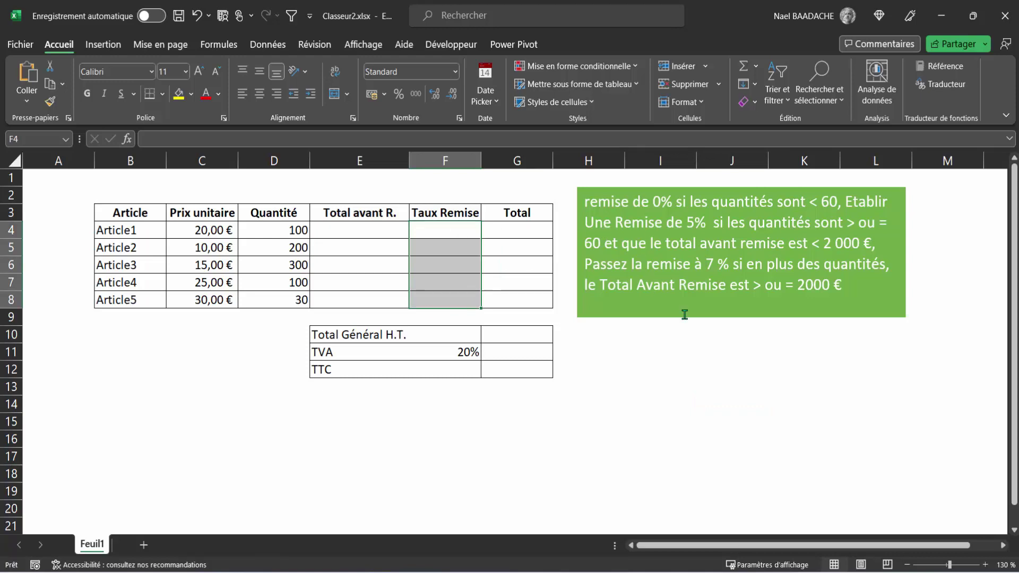
left_click(588, 202)
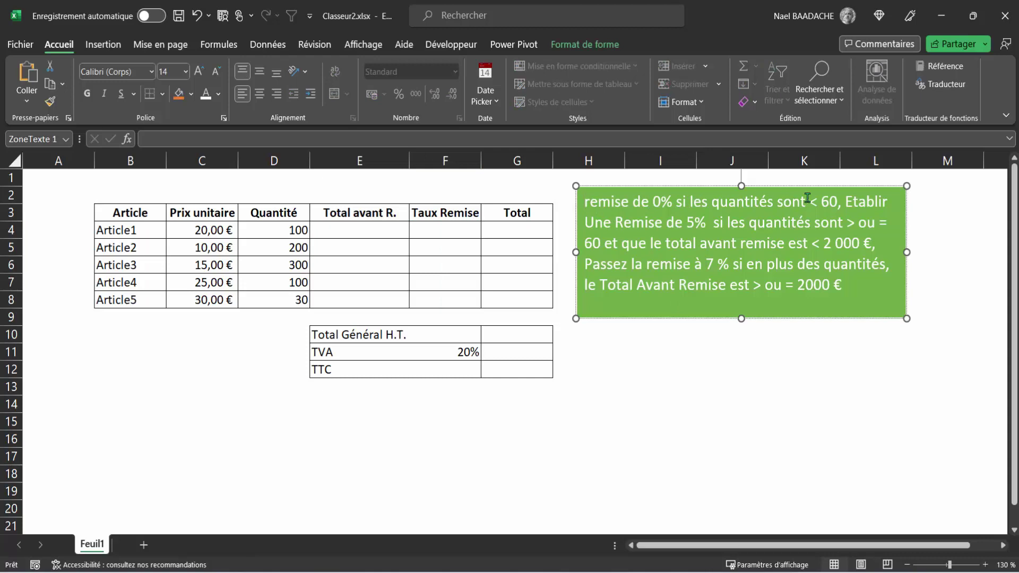
left_click_drag(285, 227, 278, 306)
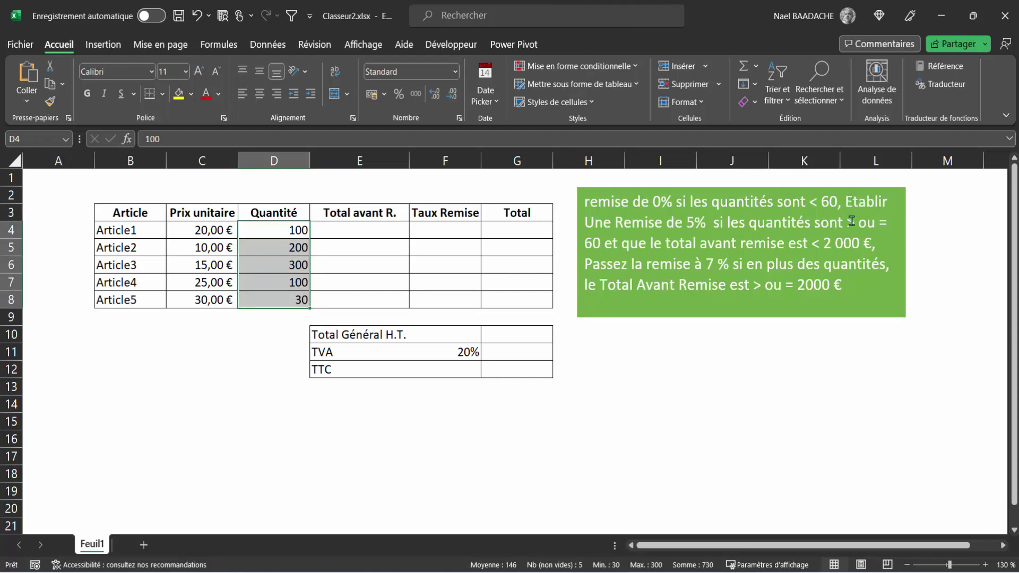
left_click_drag(847, 223, 879, 223)
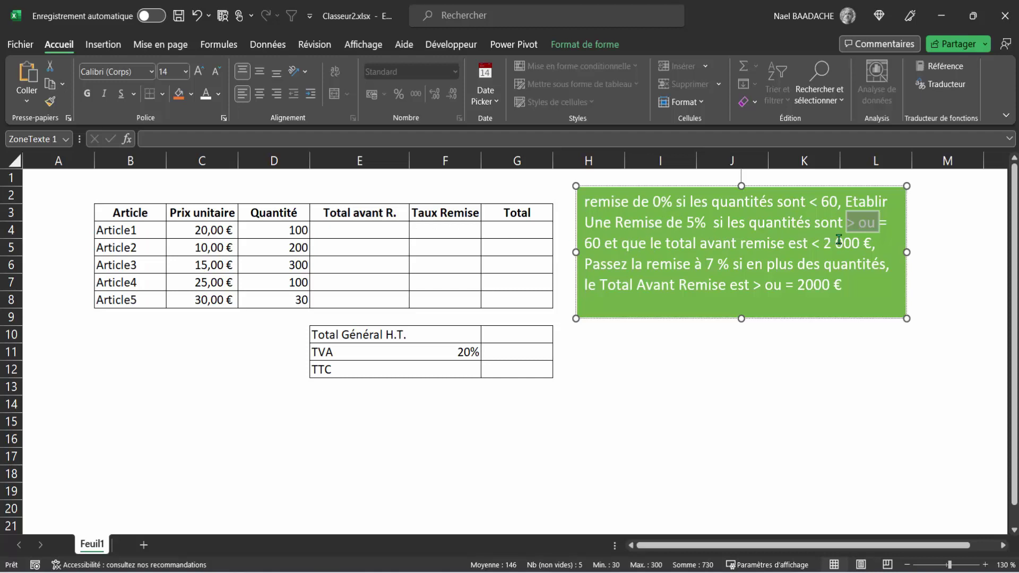
left_click(376, 233)
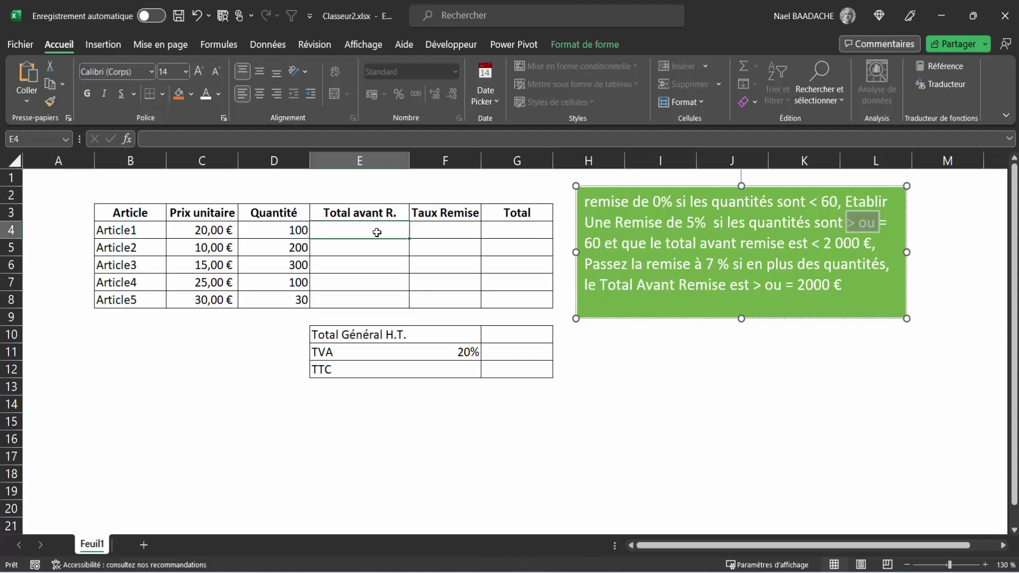
left_click_drag(376, 237, 365, 299)
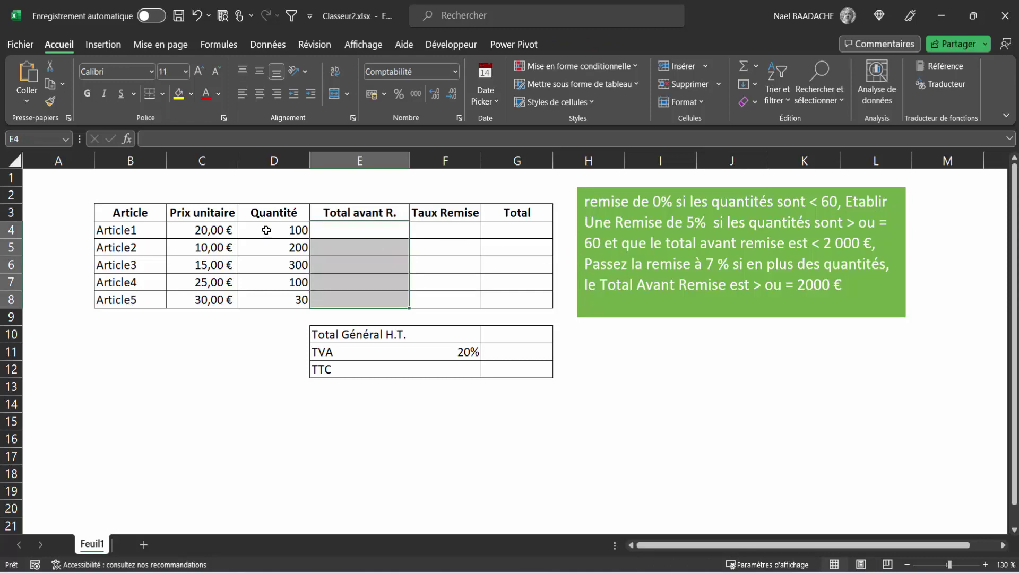
left_click_drag(266, 232, 262, 292)
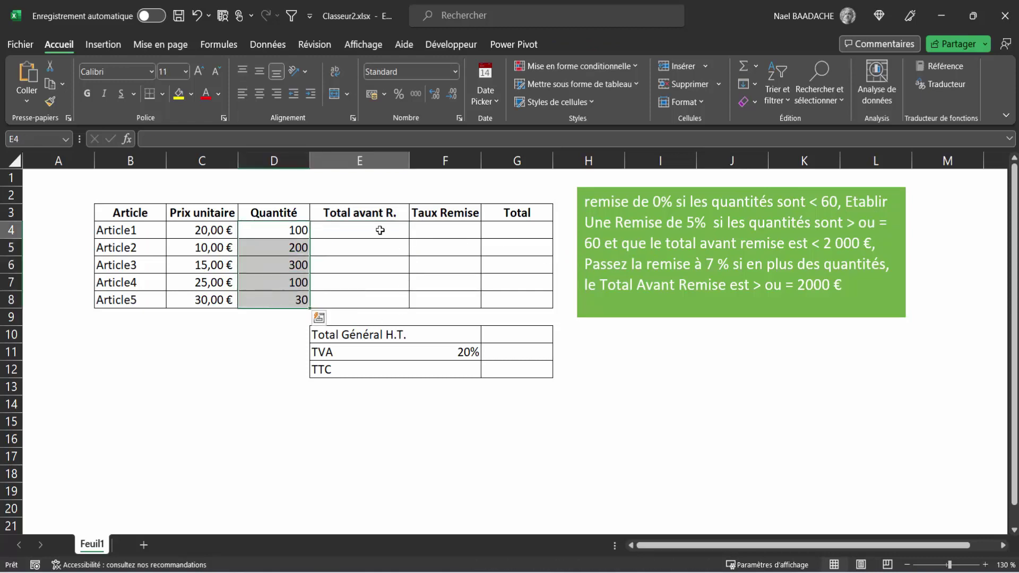
left_click_drag(403, 232, 381, 301)
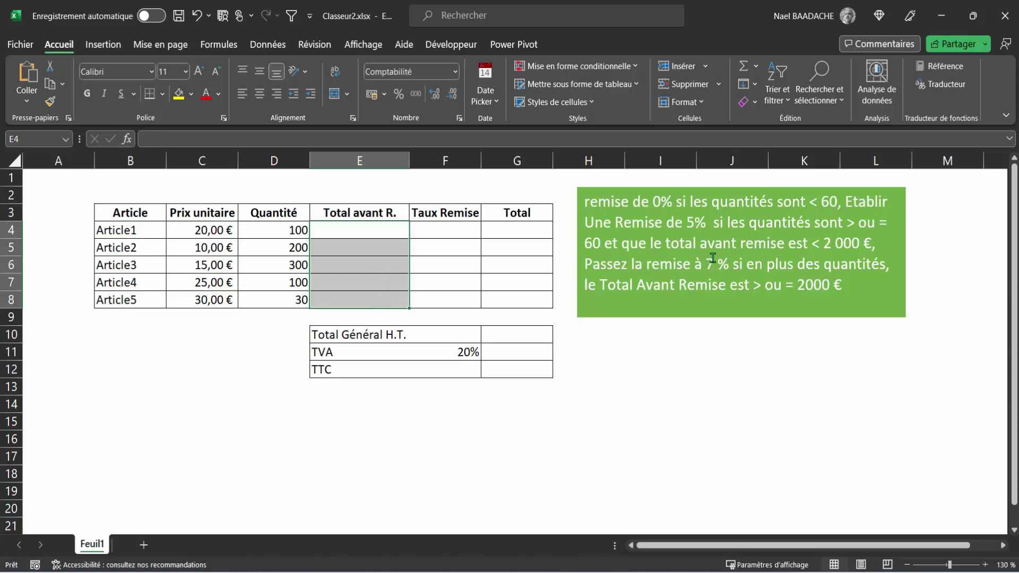
left_click_drag(461, 231, 460, 300)
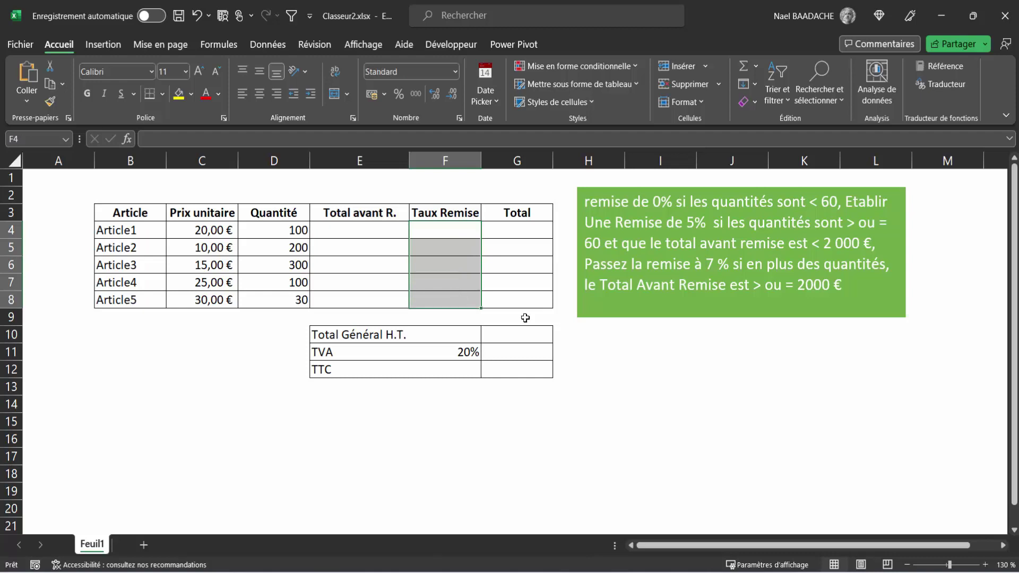
left_click(668, 364)
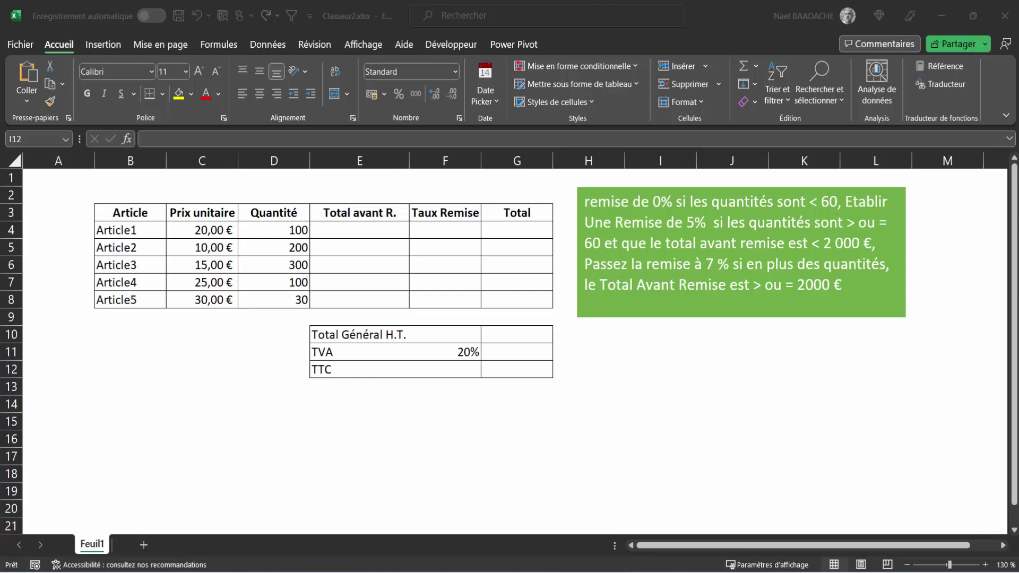
left_click(704, 446)
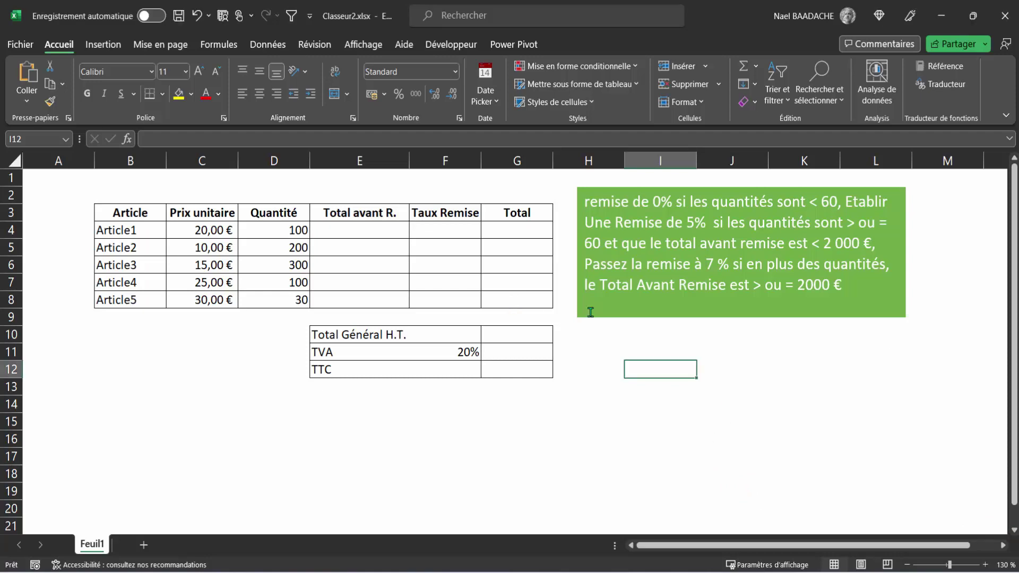
left_click_drag(459, 225, 446, 298)
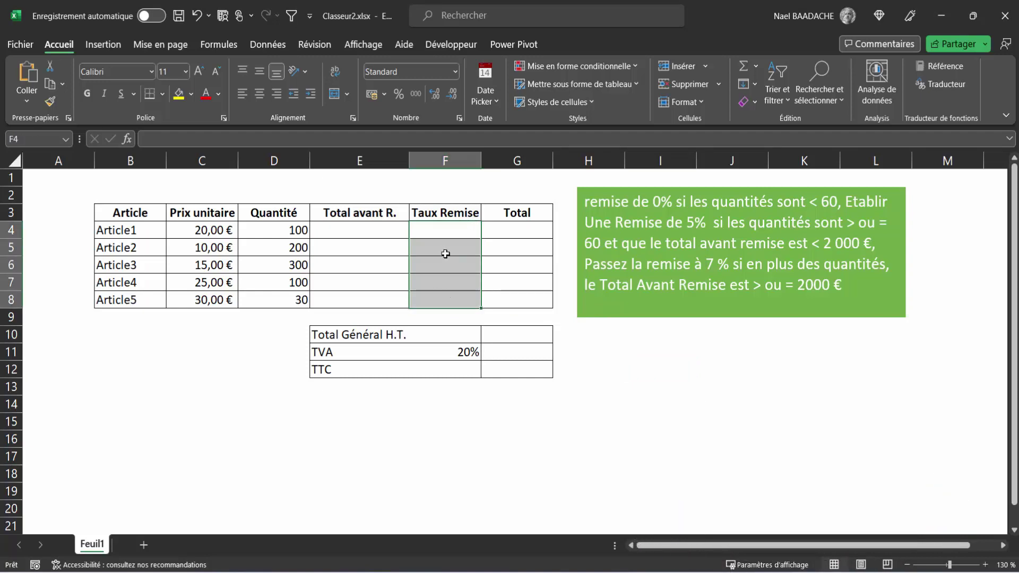
Fill the Total avant R. cells E4:E8 with unit price times quantity, using the formula =C4*D4.
left_click(367, 229)
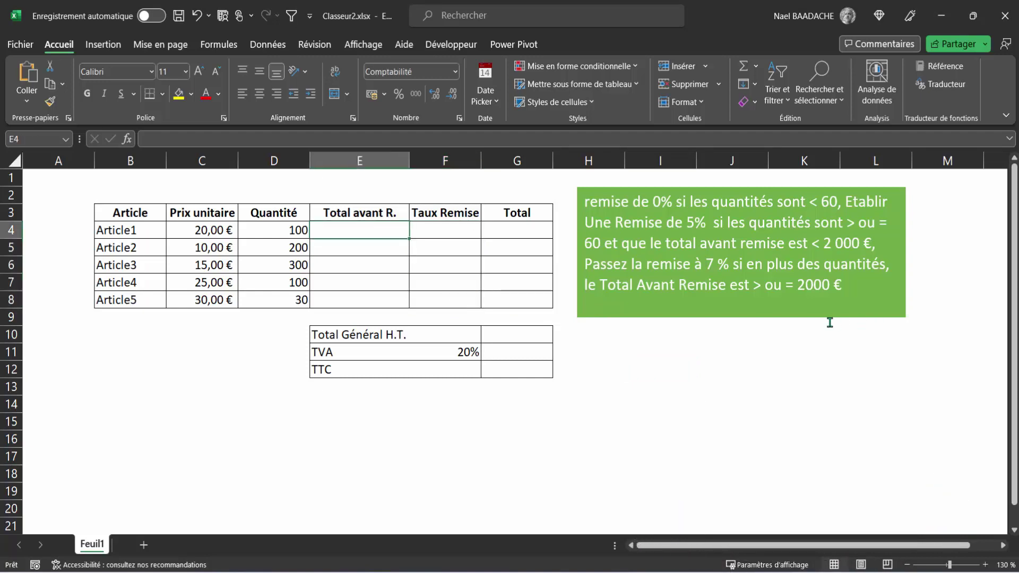
left_click(387, 229)
left_click_drag(383, 227, 379, 305)
type("=")
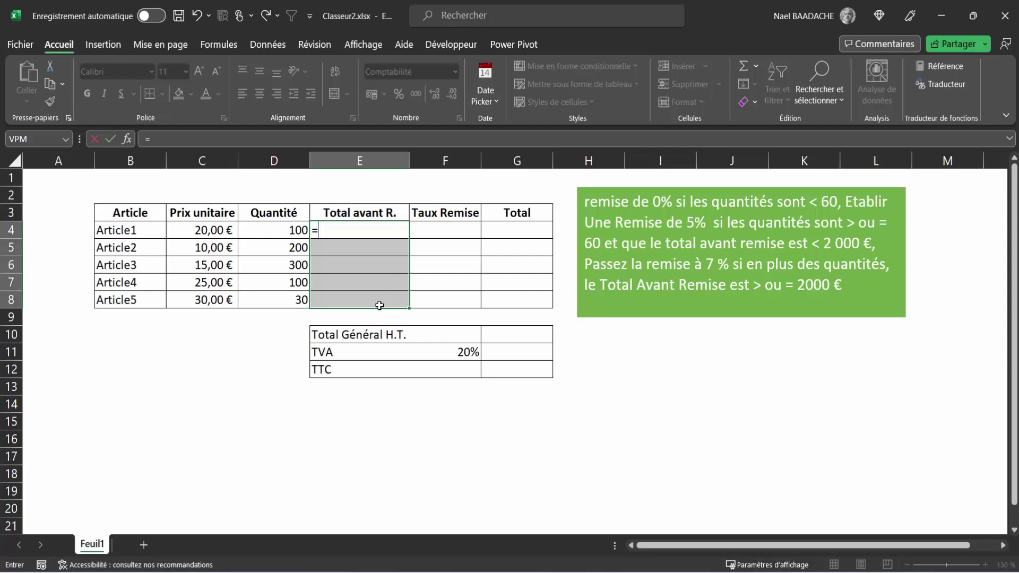
left_click(212, 230)
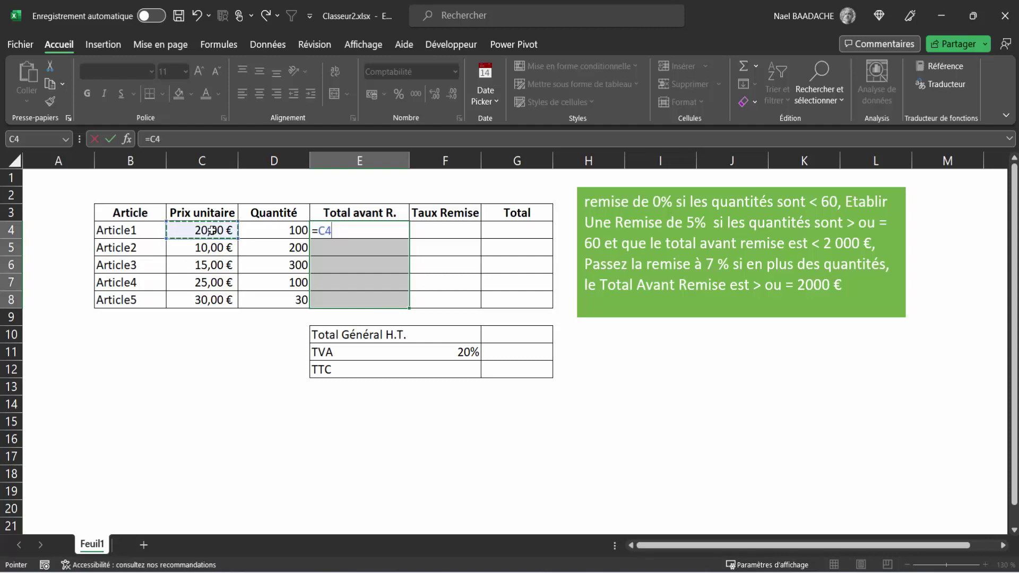
type("*")
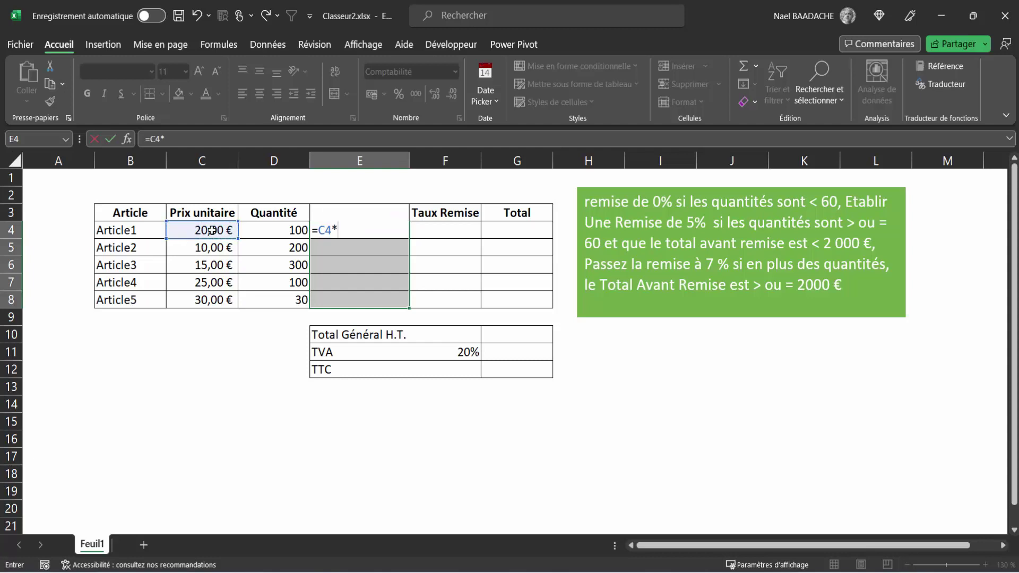
left_click(274, 230)
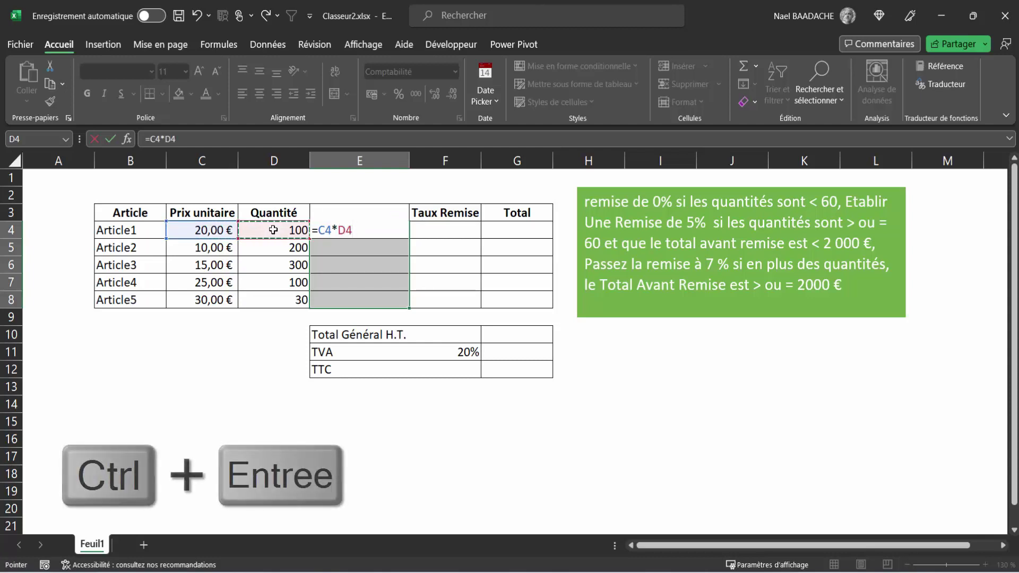
key("ctrl+Return")
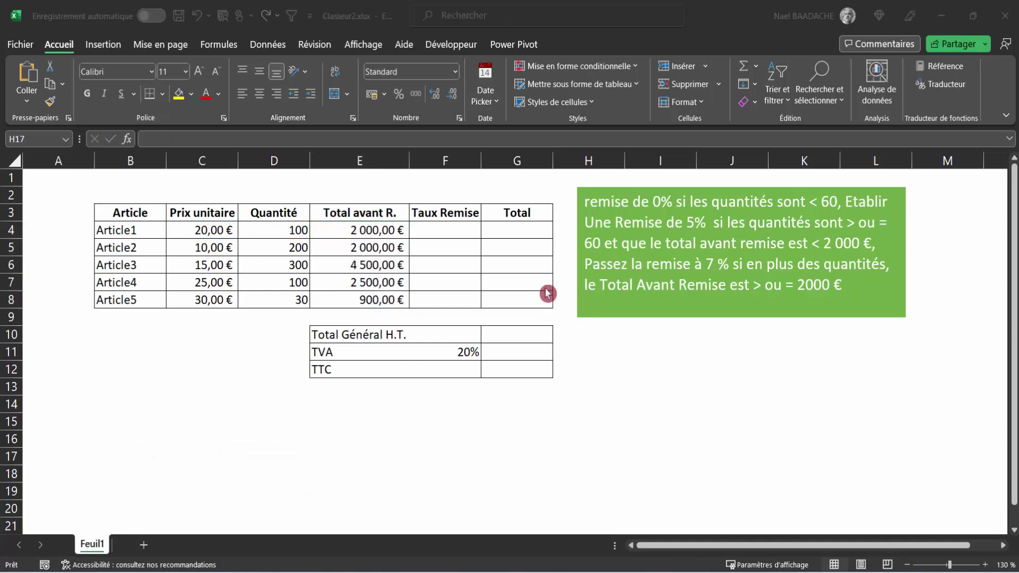
Consult the formula structure diagram in Présentation1.jpg and start an SI.CONDITIONS formula in F4 with the first test D4<60.
left_click_drag(450, 228, 453, 301)
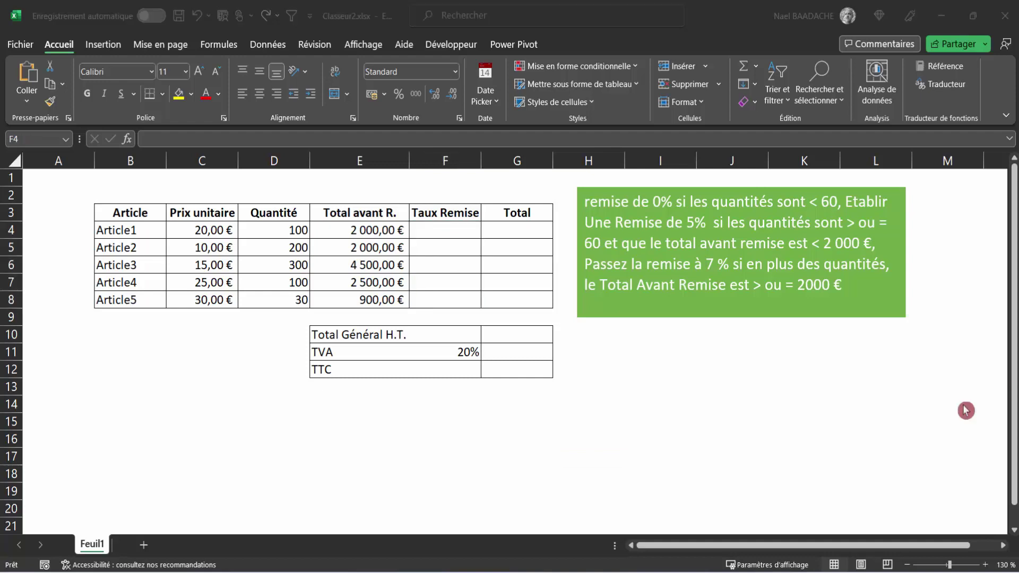
left_click_drag(1018, 382, 732, 202)
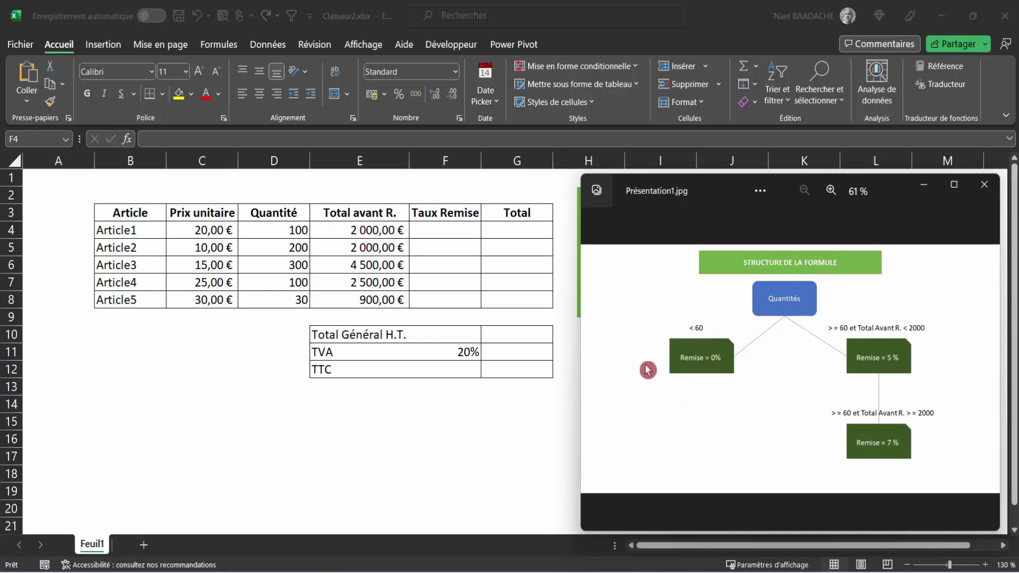
left_click(432, 230)
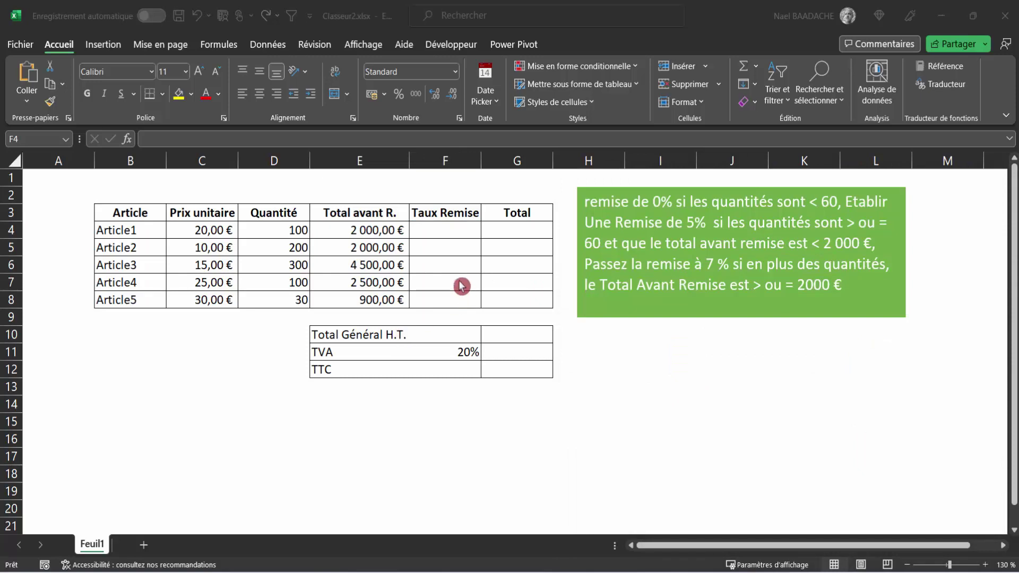
left_click(457, 233)
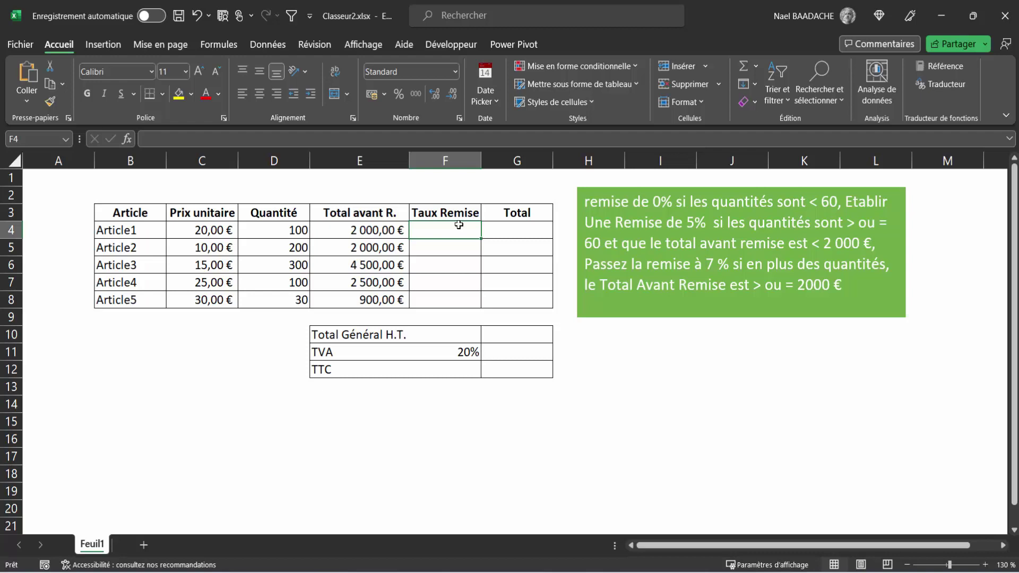
type("=si.")
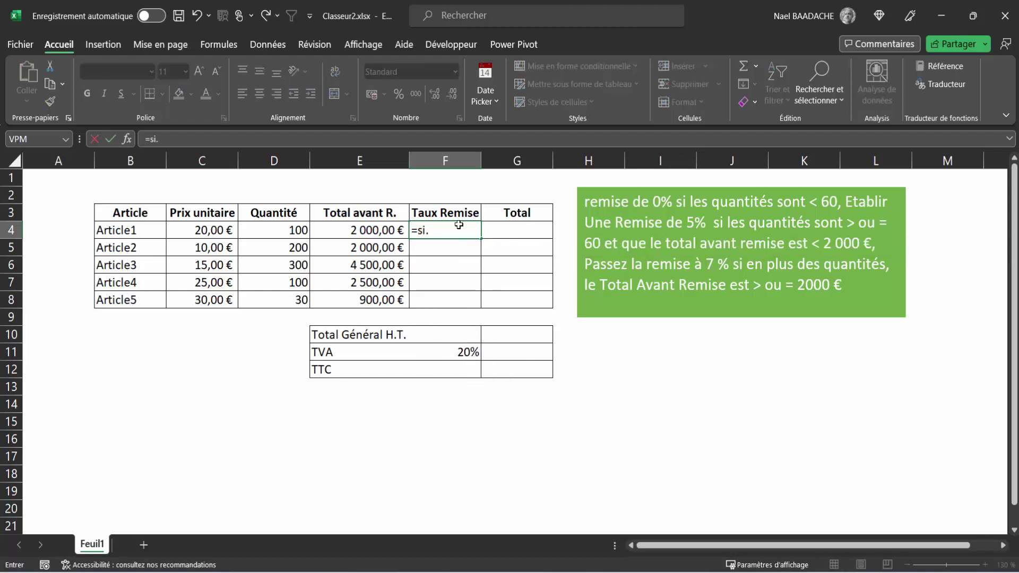
type("conditions(")
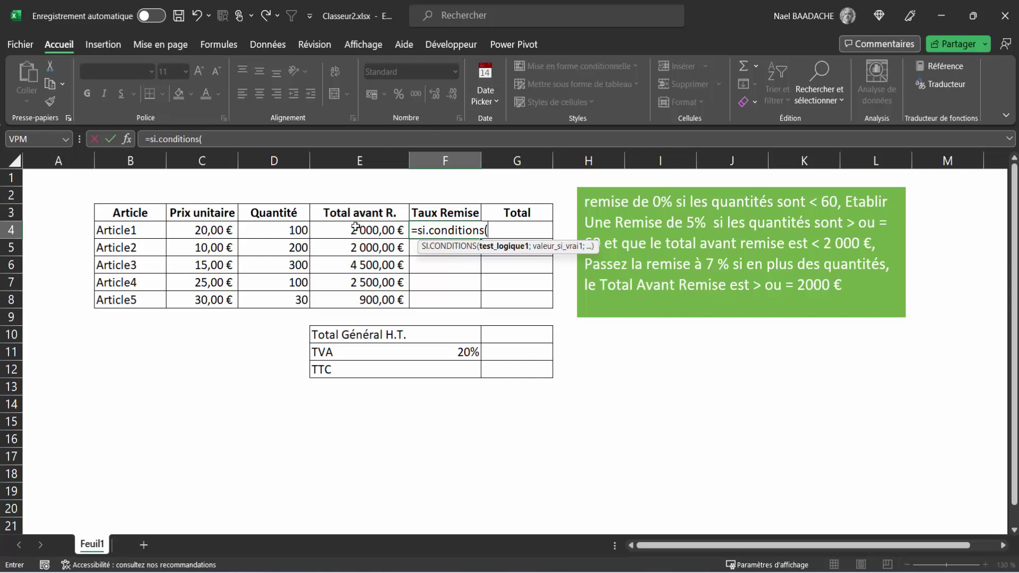
left_click(283, 230)
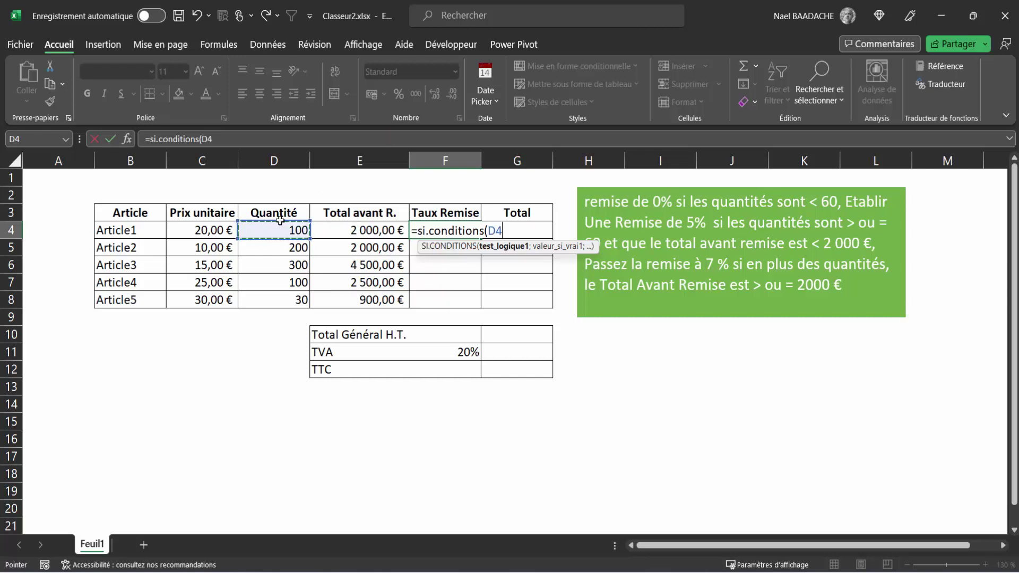
type("<60")
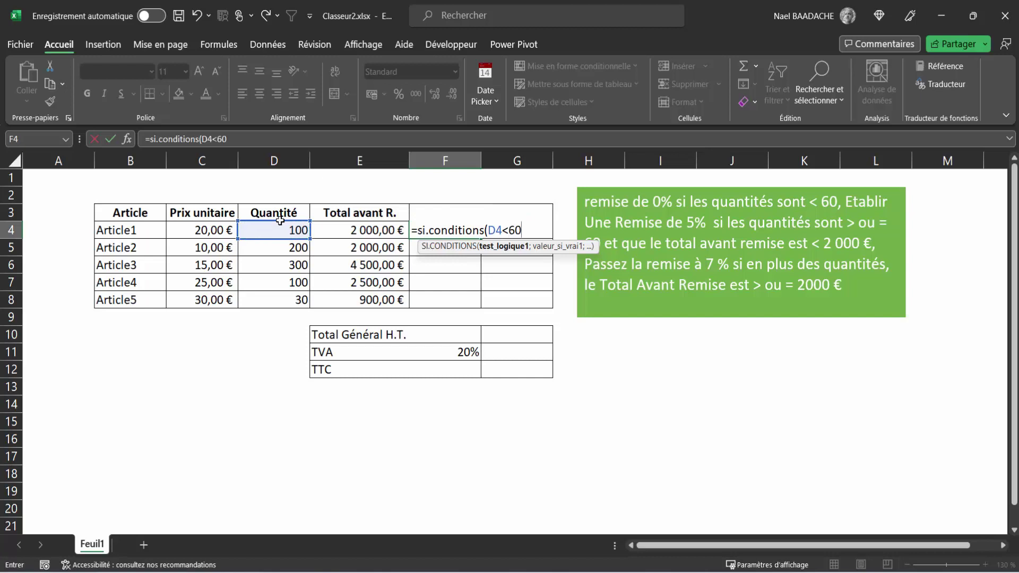
Check the first logical test and give the D4<60 condition an empty text ("") as its value if true.
left_click(524, 248)
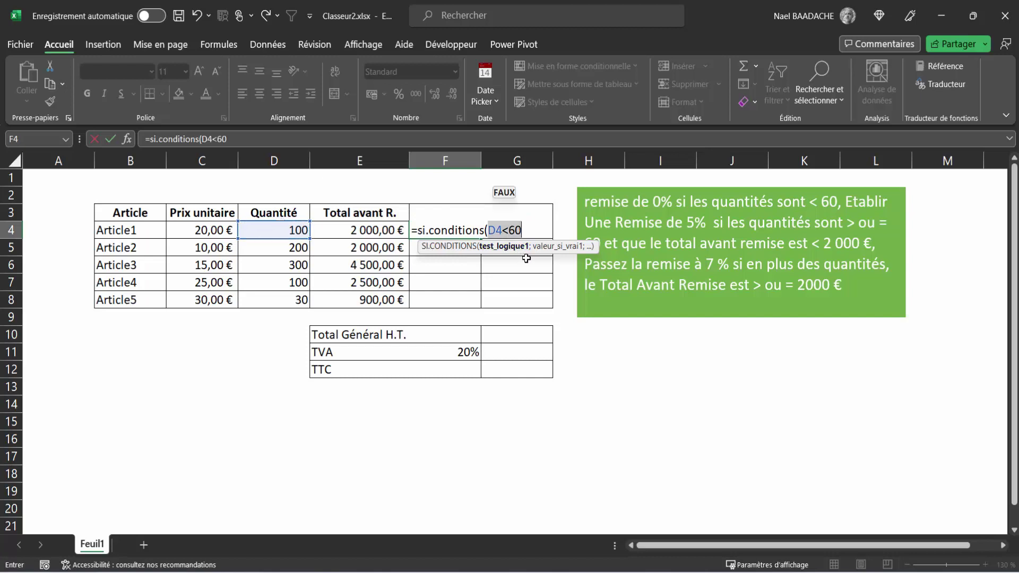
left_click_drag(527, 253, 506, 274)
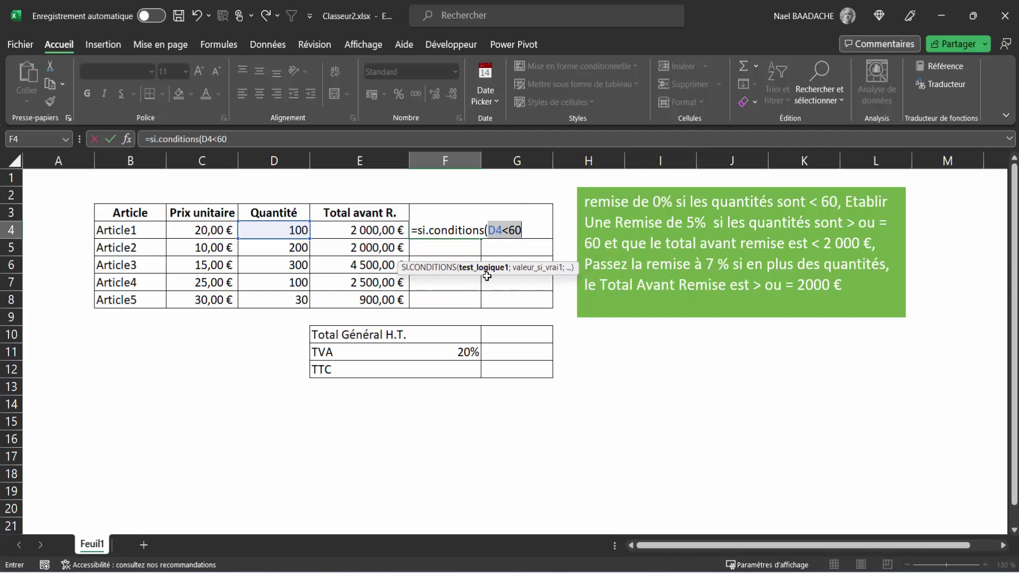
left_click(525, 229)
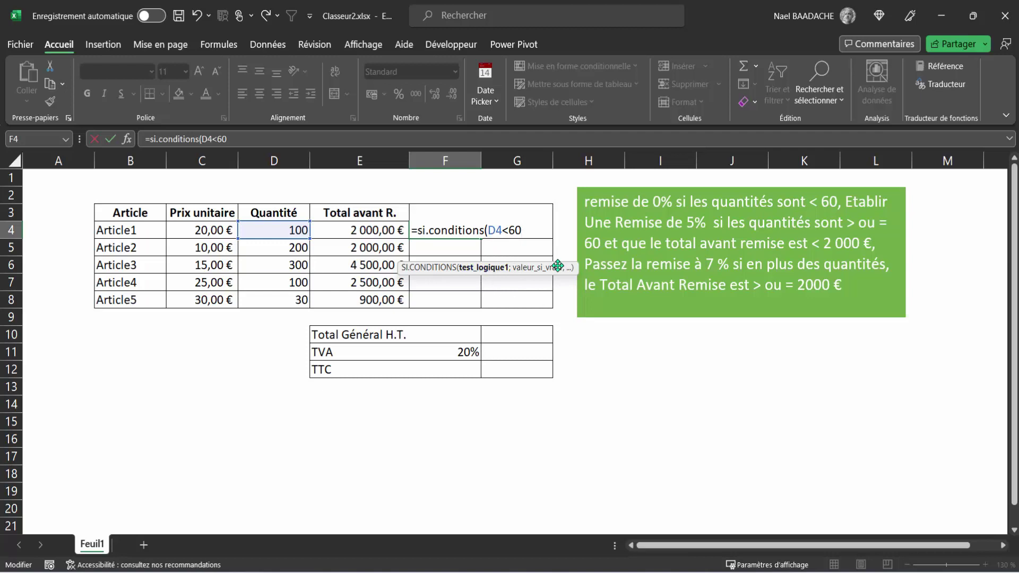
type(";0")
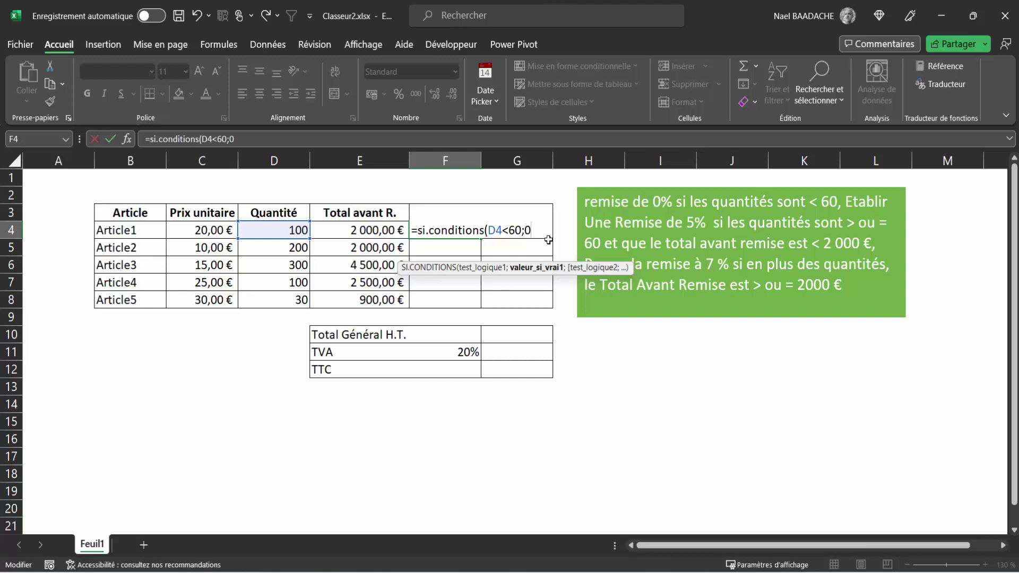
key("BackSpace")
type("\"")
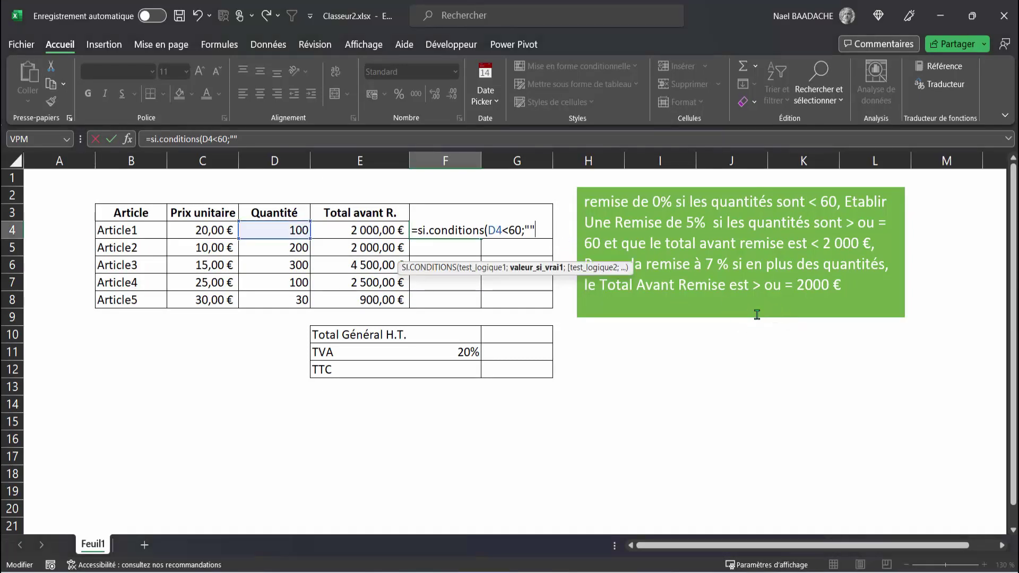
Move the green discount rules text box below the invoice table and reopen the F4 formula for a second test after the empty text.
left_click(760, 314)
left_click_drag(775, 319, 341, 520)
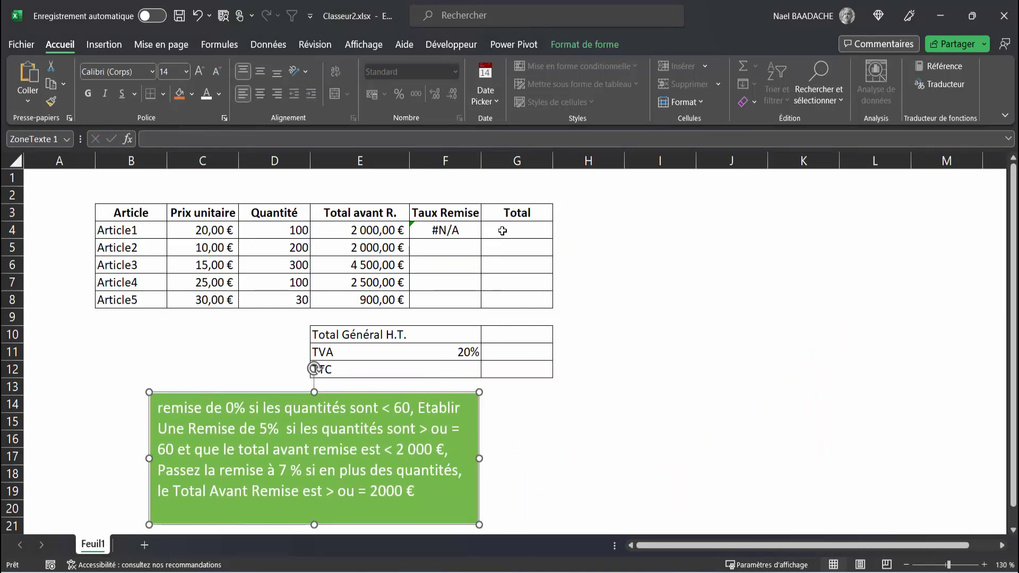
double_click(451, 228)
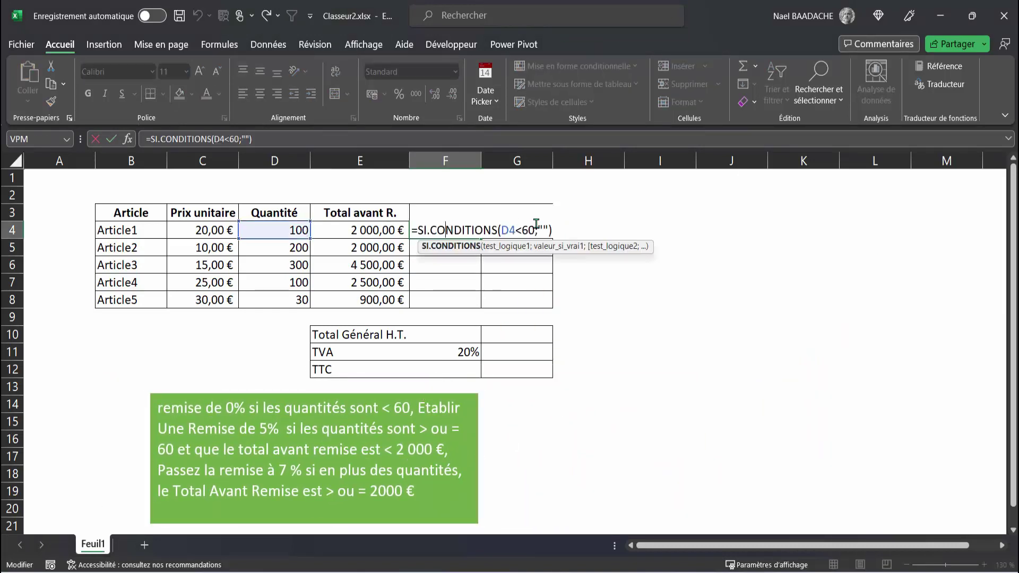
key("F2")
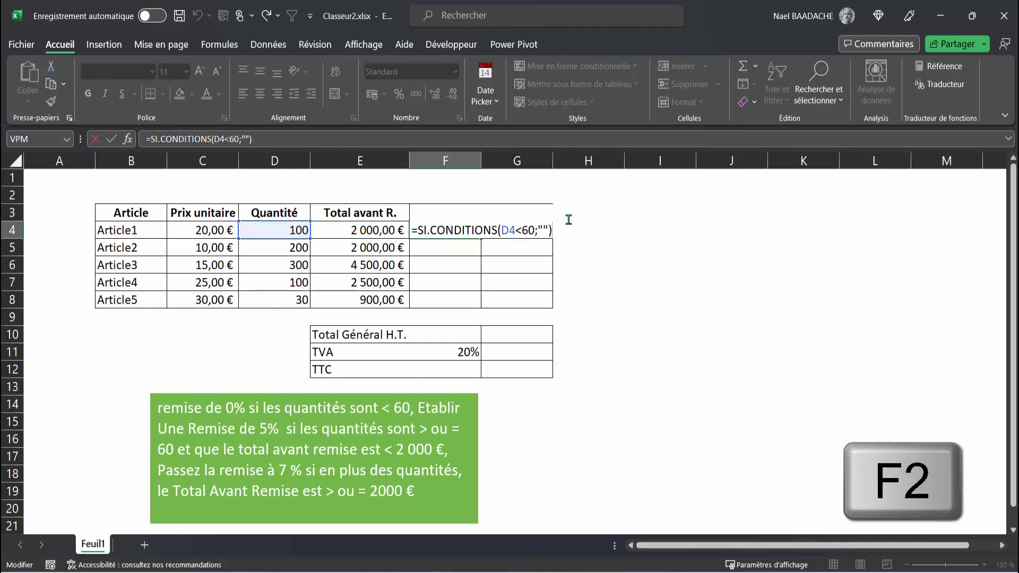
key("BackSpace")
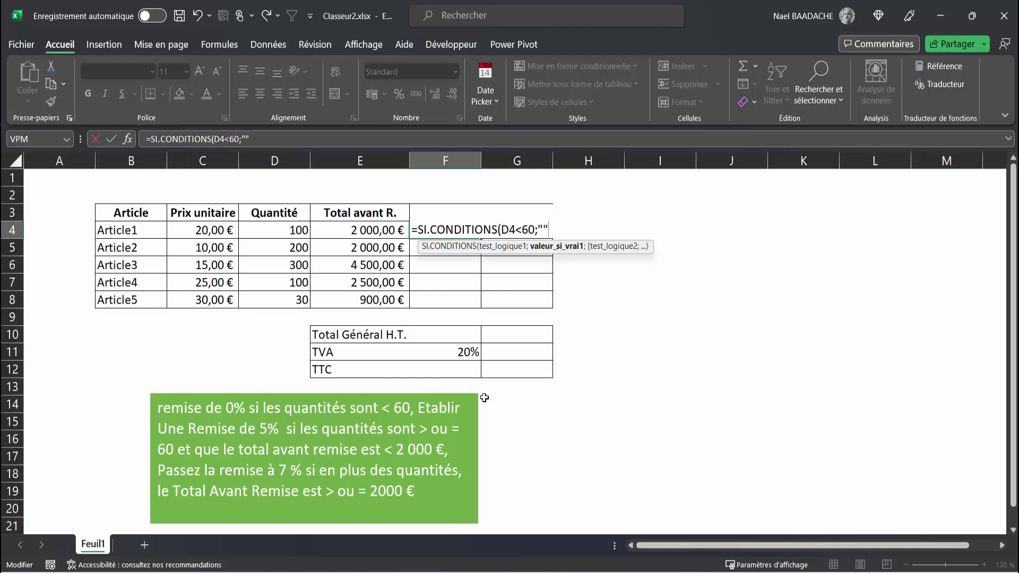
type(";")
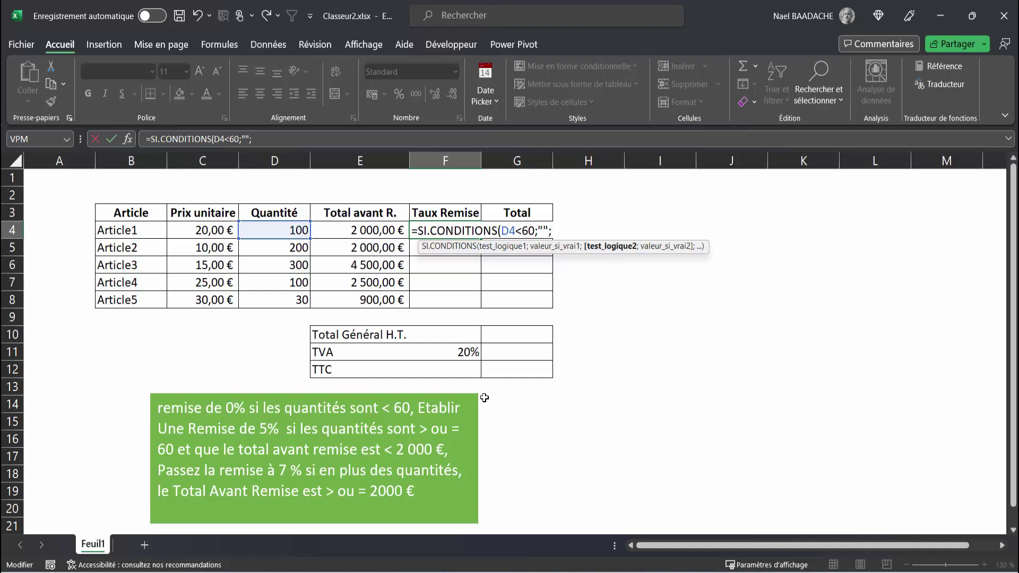
Add the second logical test ET(D4>=60;E4<2000) to the SI.CONDITIONS formula in F4.
type("et(")
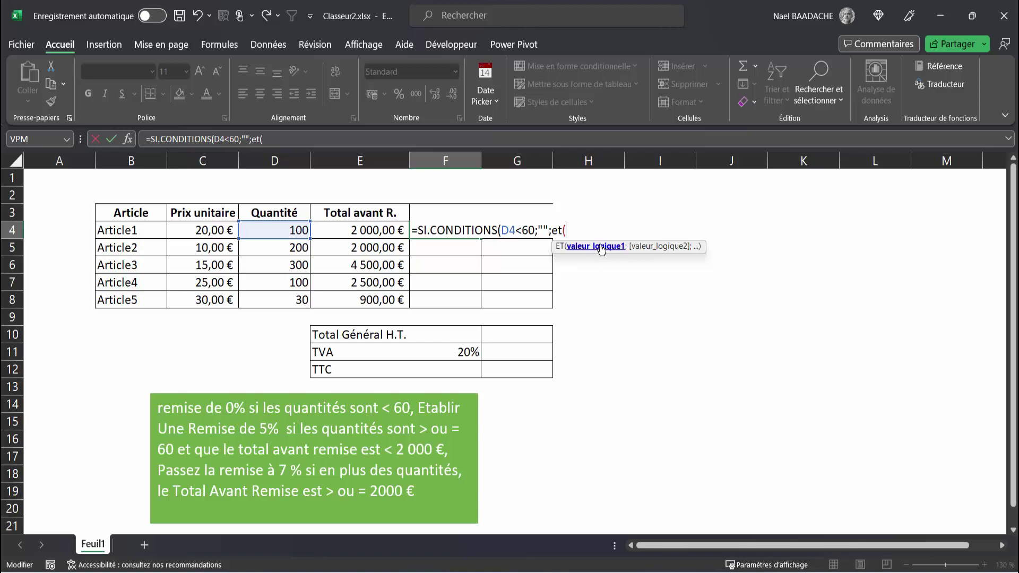
left_click(277, 232)
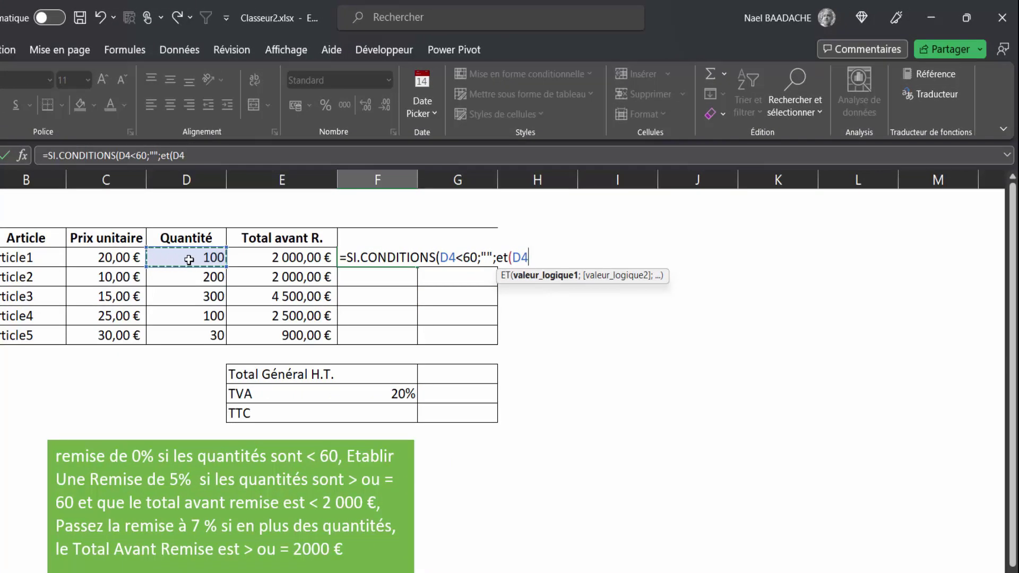
type(">=60")
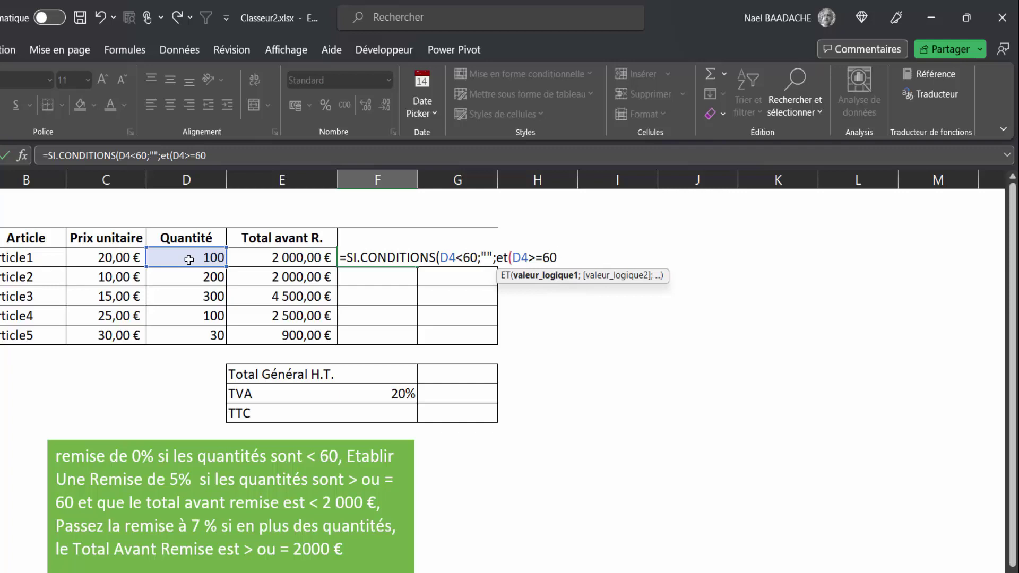
type(";")
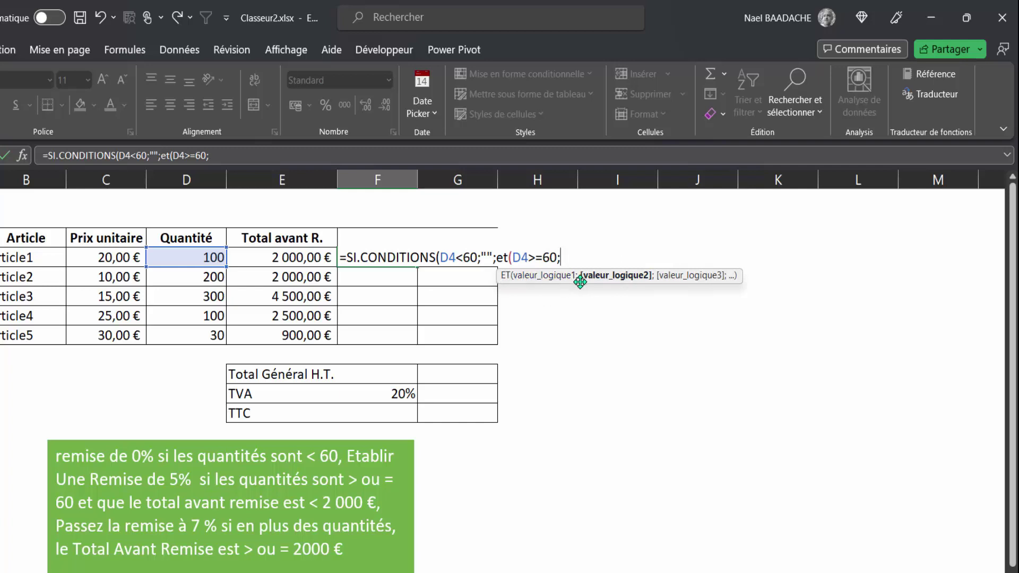
left_click(297, 257)
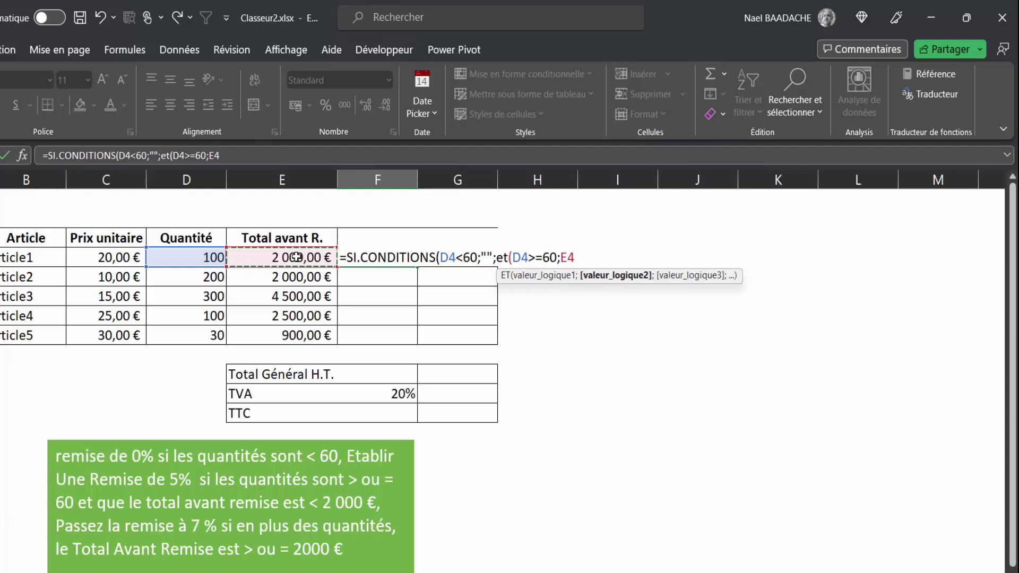
type("<2000")
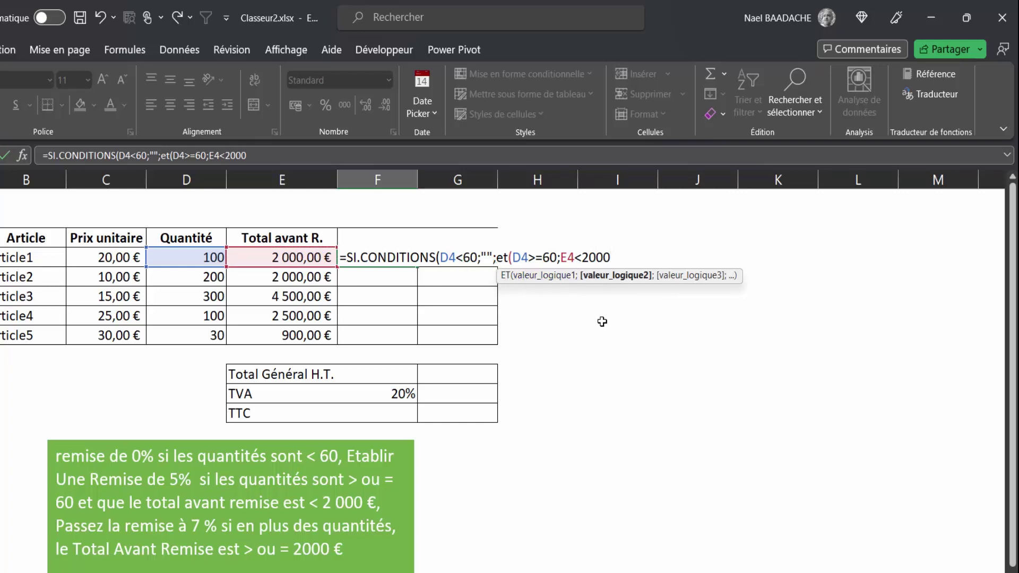
type(")")
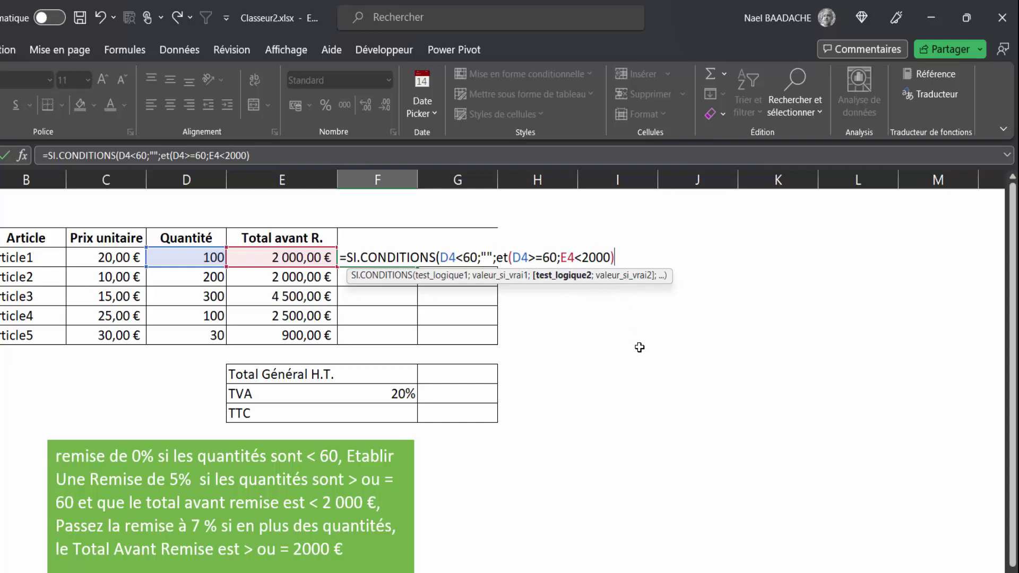
Give the second test a value of 5% if true and make room for a third test.
type(";")
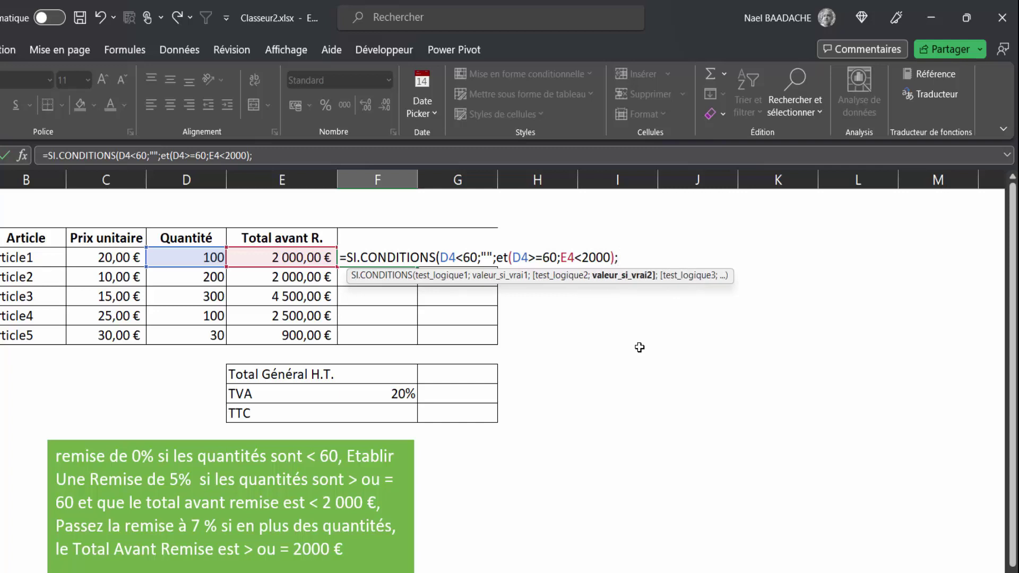
type("5")
type("%")
type(".")
key("BackSpace")
type(";")
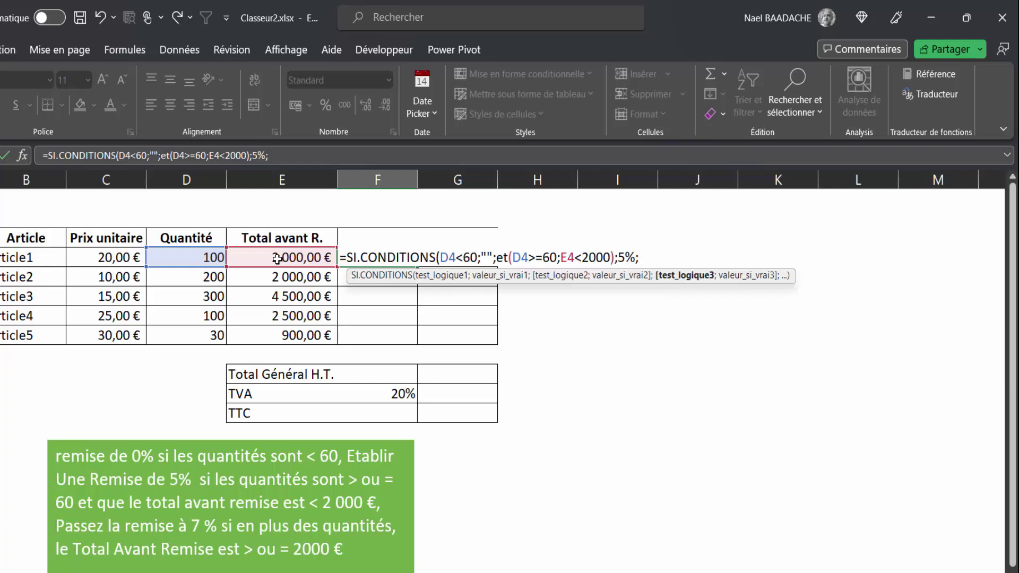
Add the third logical test ET(D4>=60;E4>=2000) to the F4 formula.
type("et(")
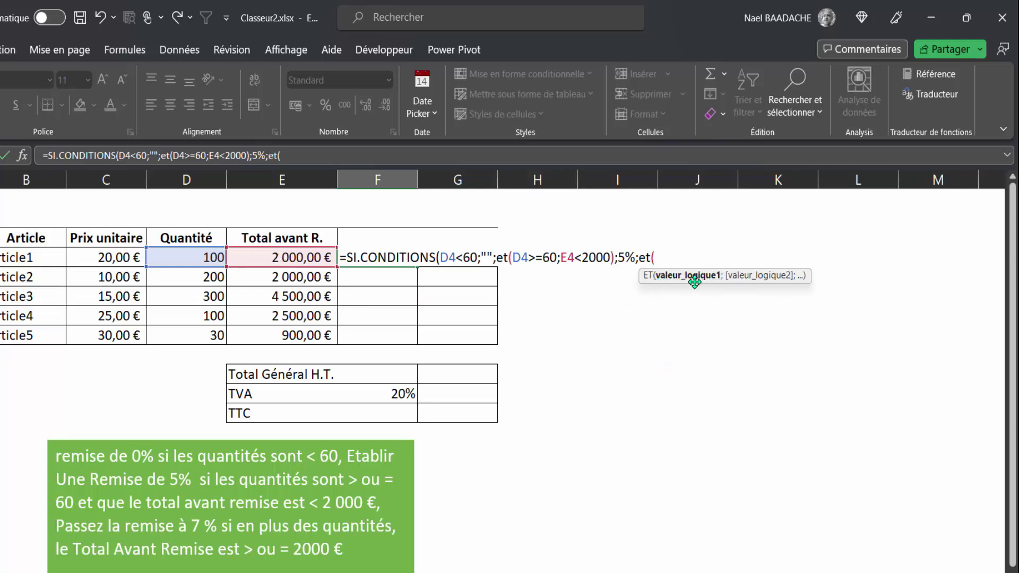
left_click(192, 256)
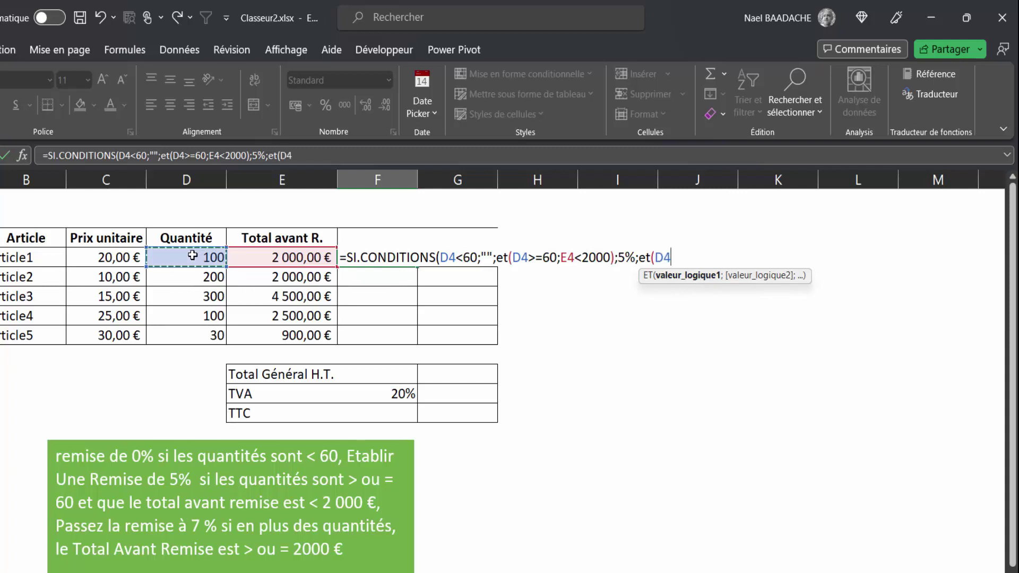
type(">=60;")
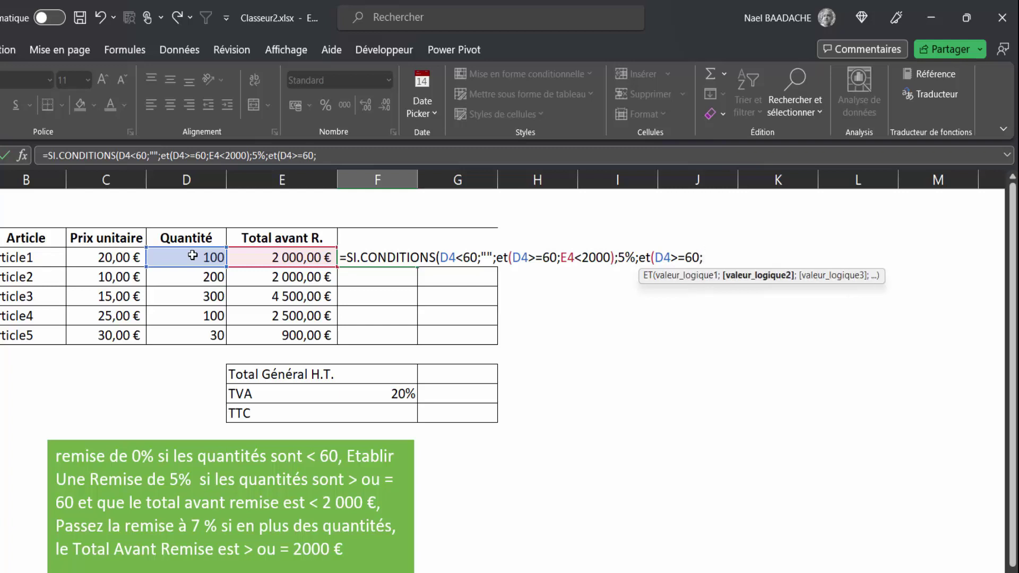
left_click(294, 255)
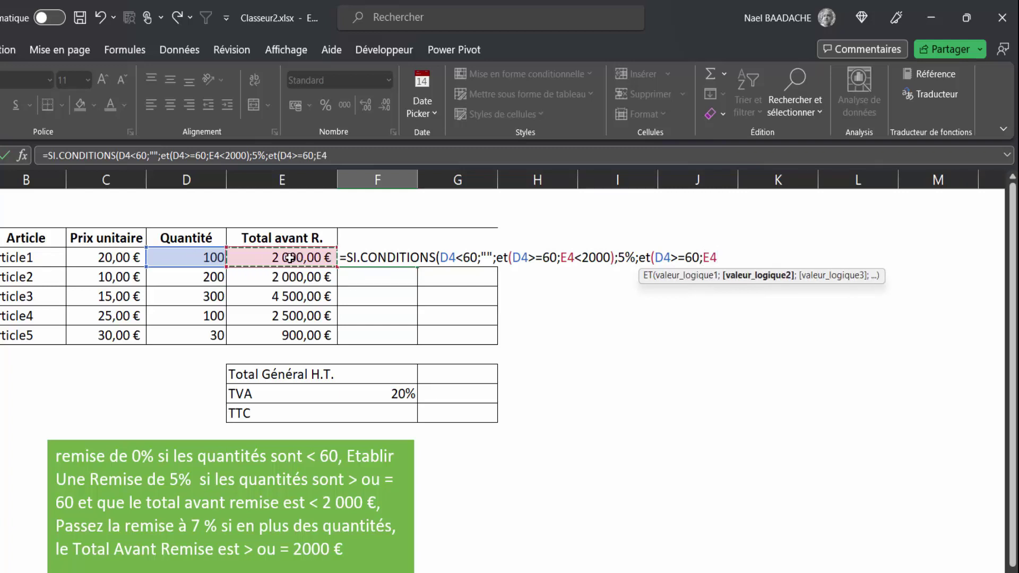
type(">=2000")
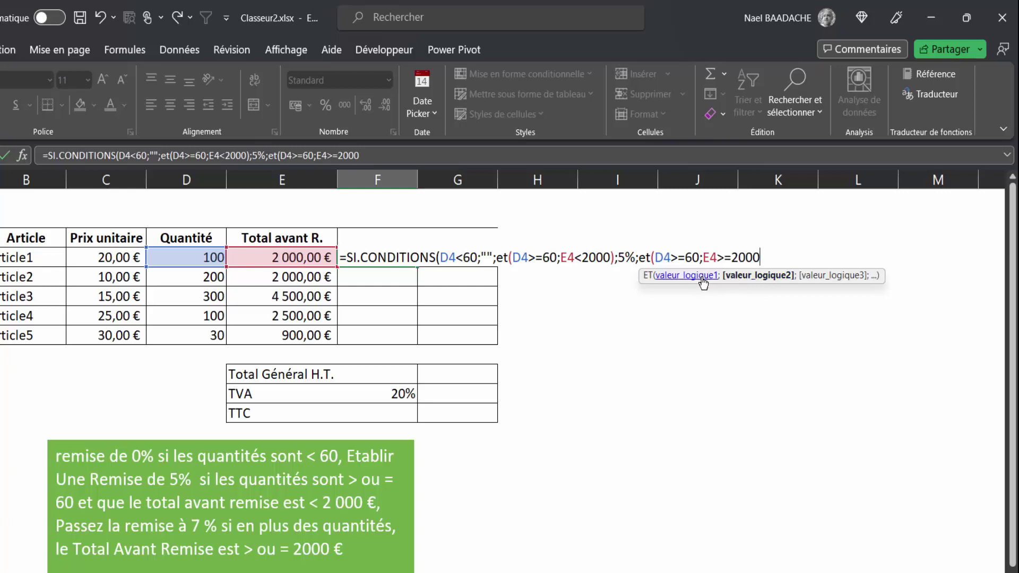
type(")")
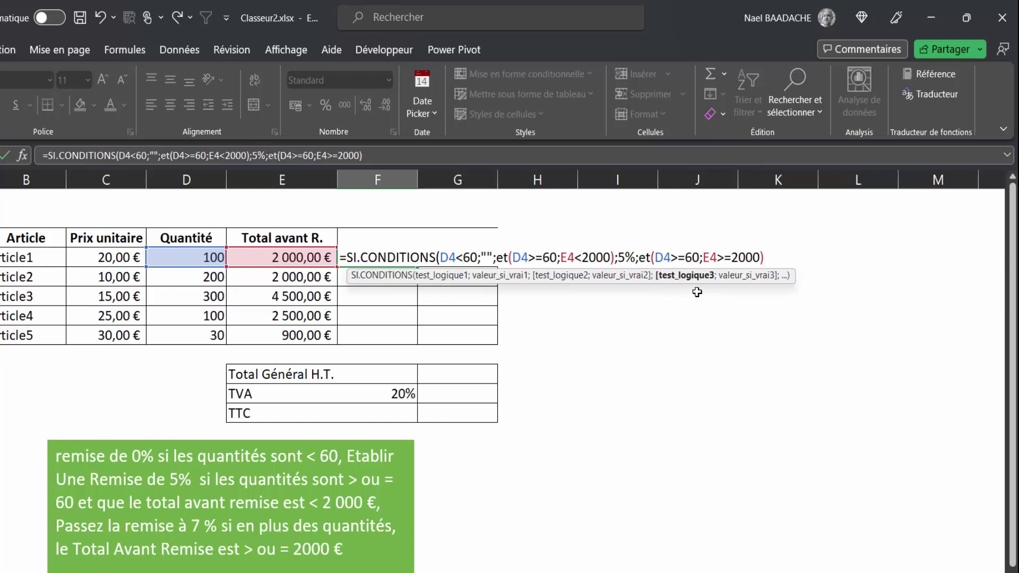
Complete the F4 formula with 7% as the third test's value and copy it down the Taux Remise column to F8.
type(";7")
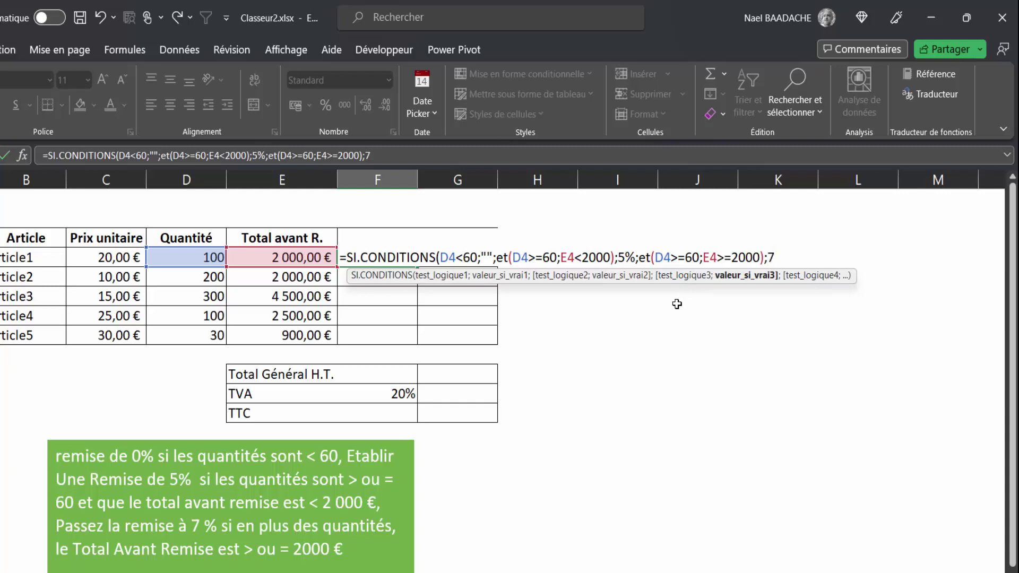
type("%")
type(")")
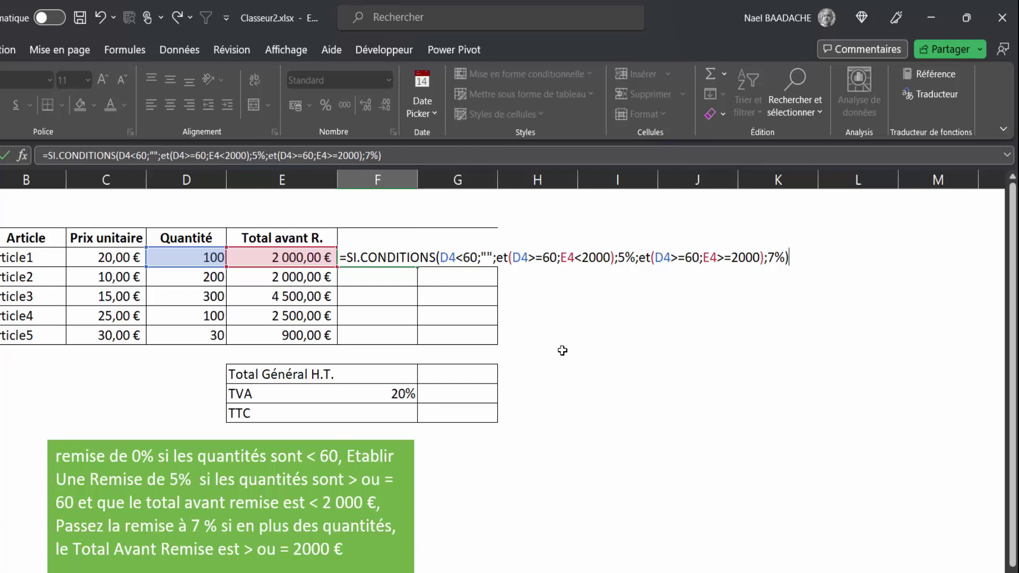
key("Return")
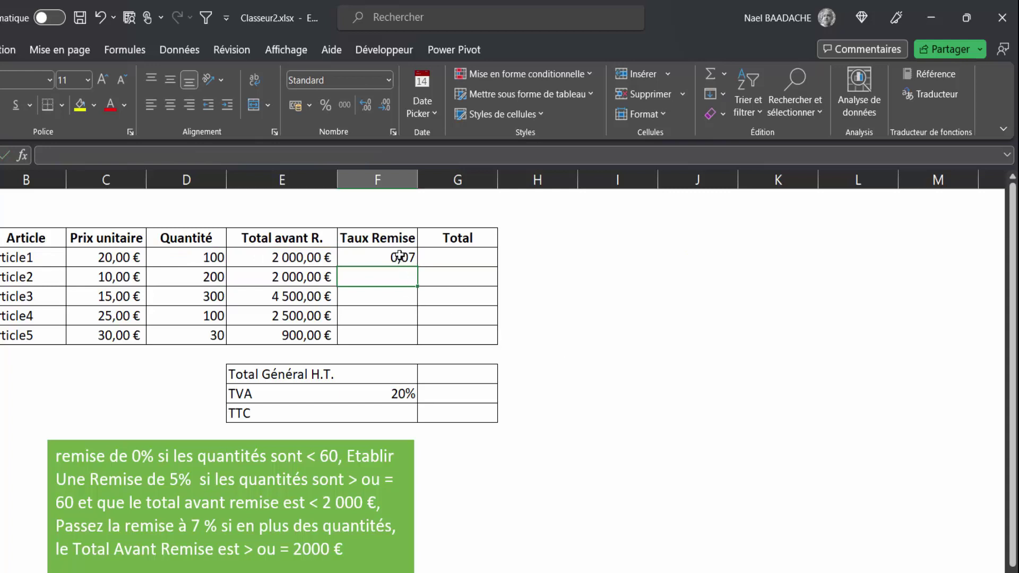
left_click(399, 257)
left_click_drag(416, 265, 412, 341)
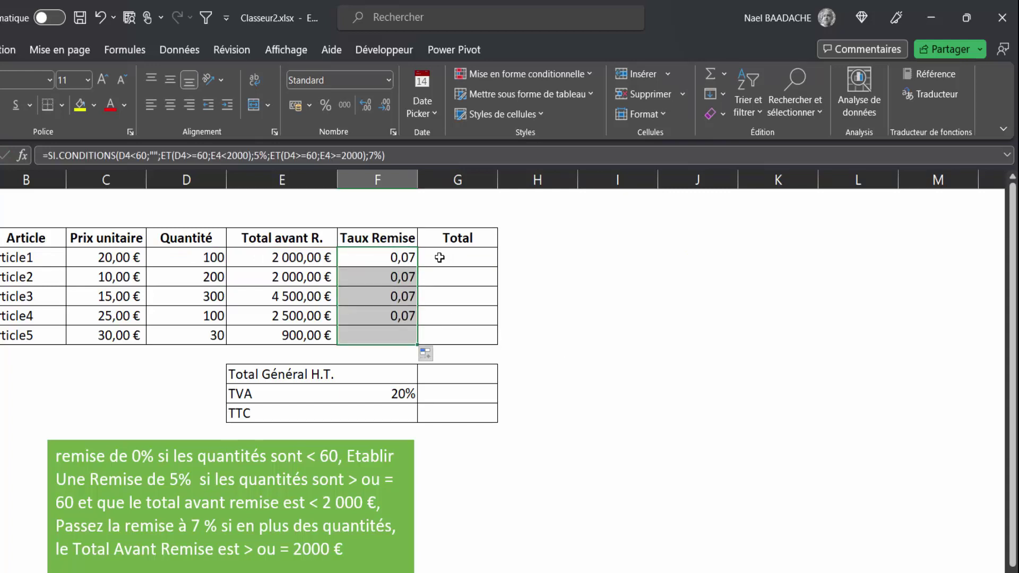
Format the Taux Remise cells F4:F8 as percentages without decimals.
left_click(406, 272)
left_click_drag(402, 257, 393, 331)
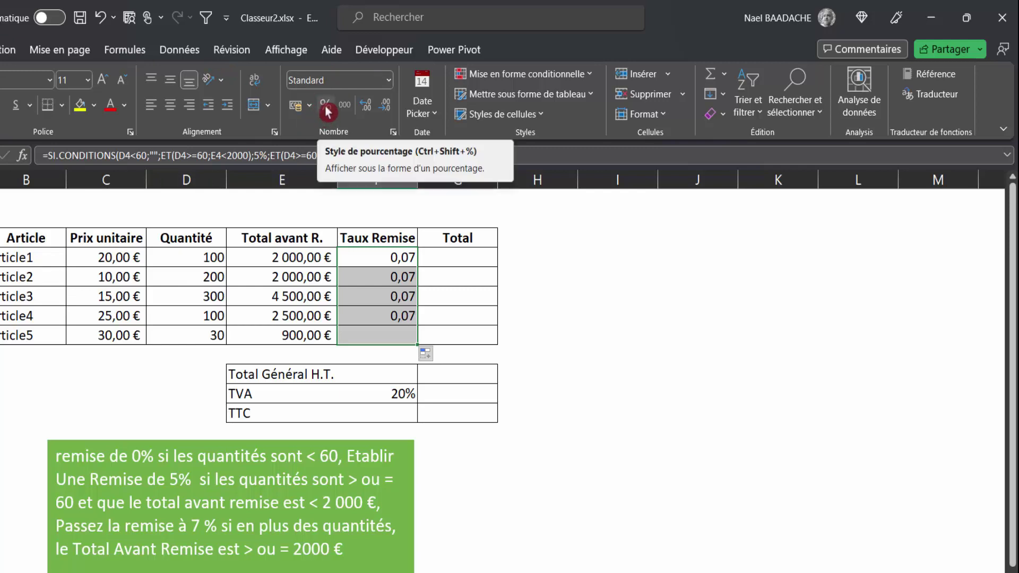
left_click(389, 81)
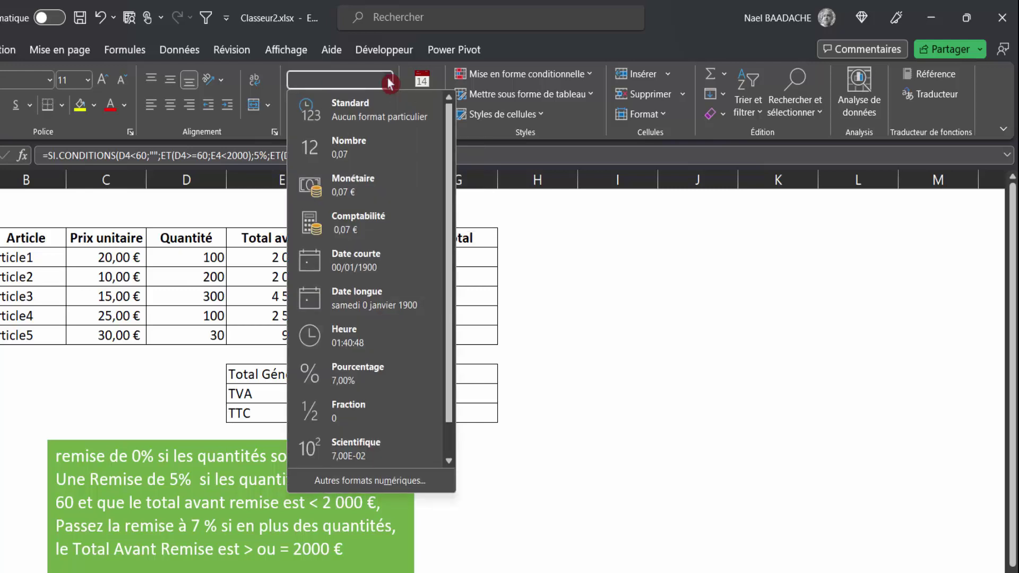
left_click(347, 374)
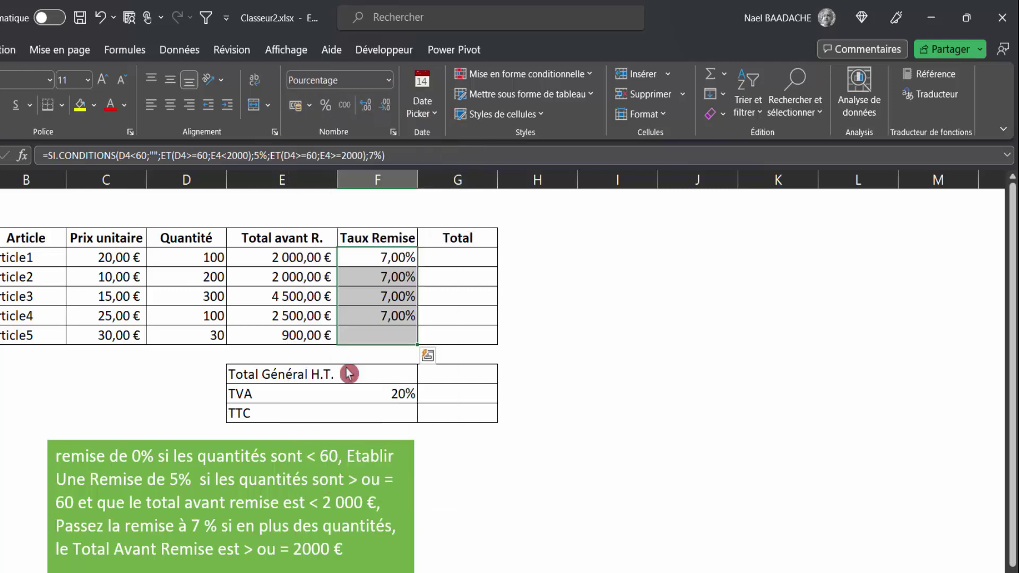
left_click(390, 113)
left_click(389, 114)
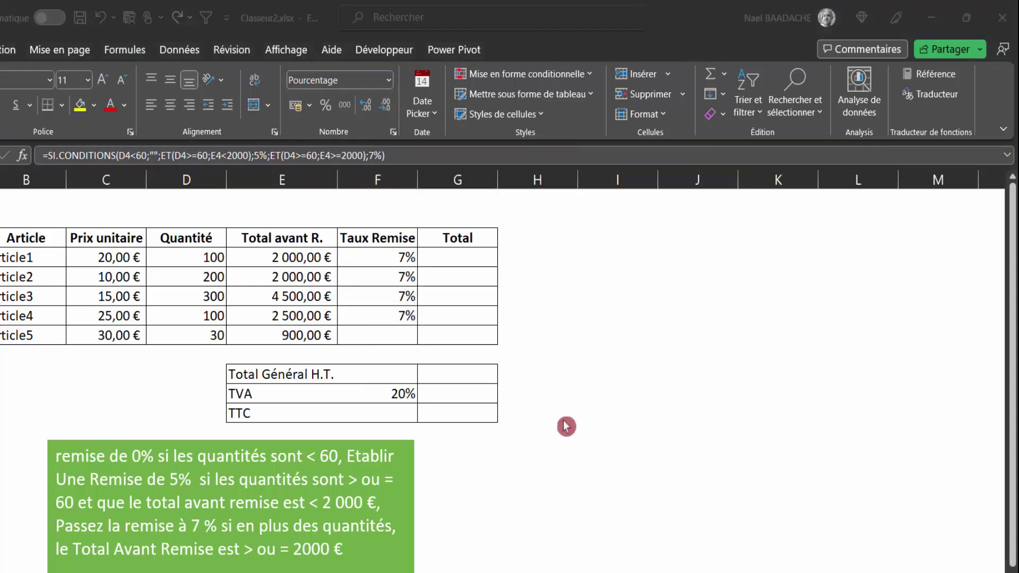
Check Article1's discount formula against its quantity and total, and set its quantity in D4 to 65 to test the rate.
left_click(407, 320)
left_click(398, 306)
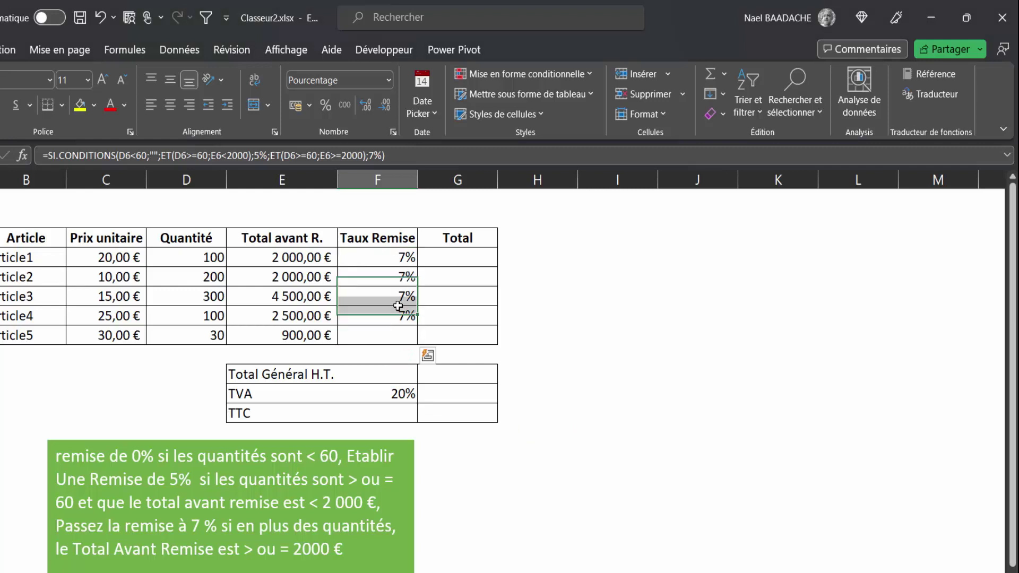
left_click(388, 257)
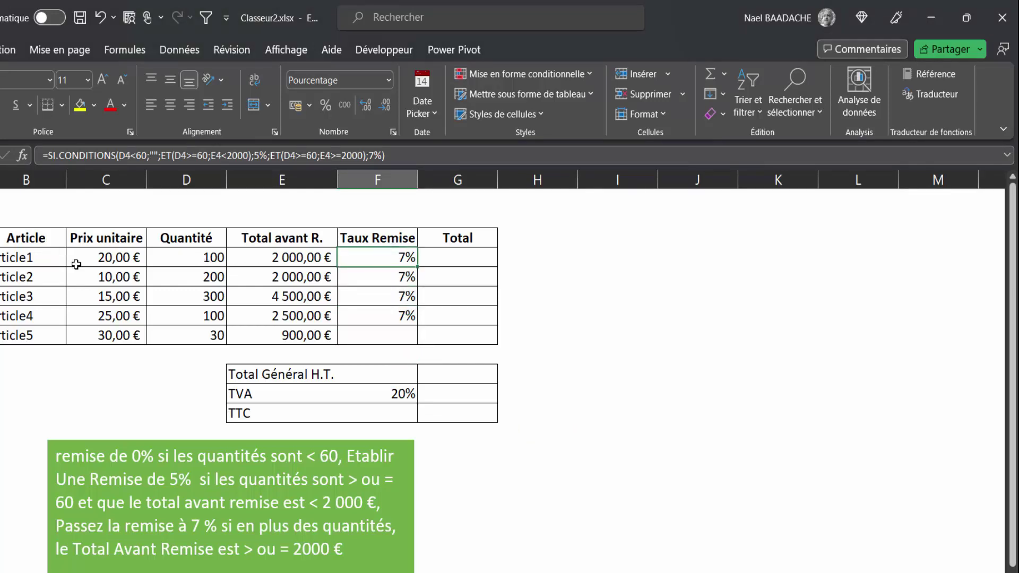
left_click(199, 259)
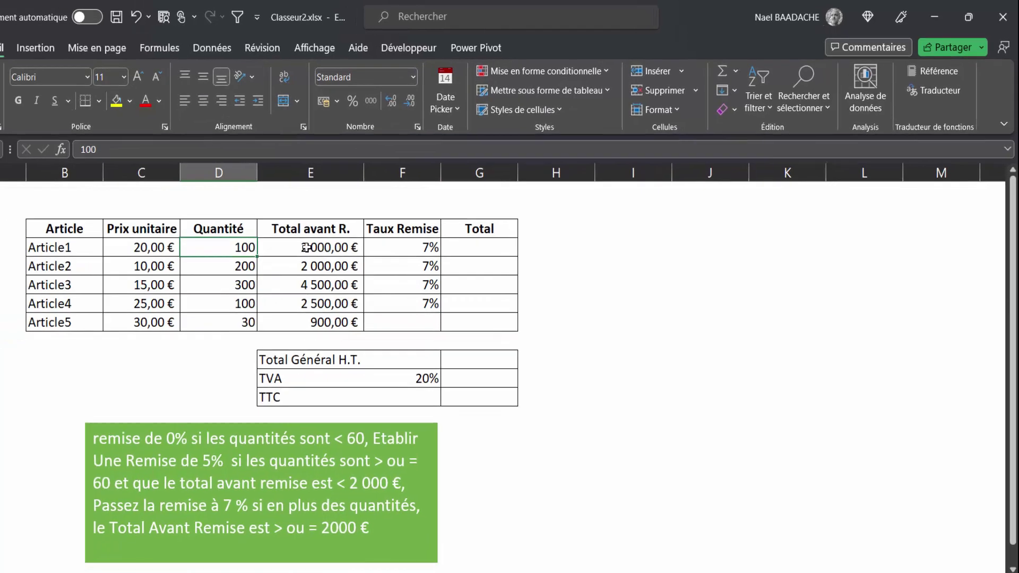
left_click(289, 250)
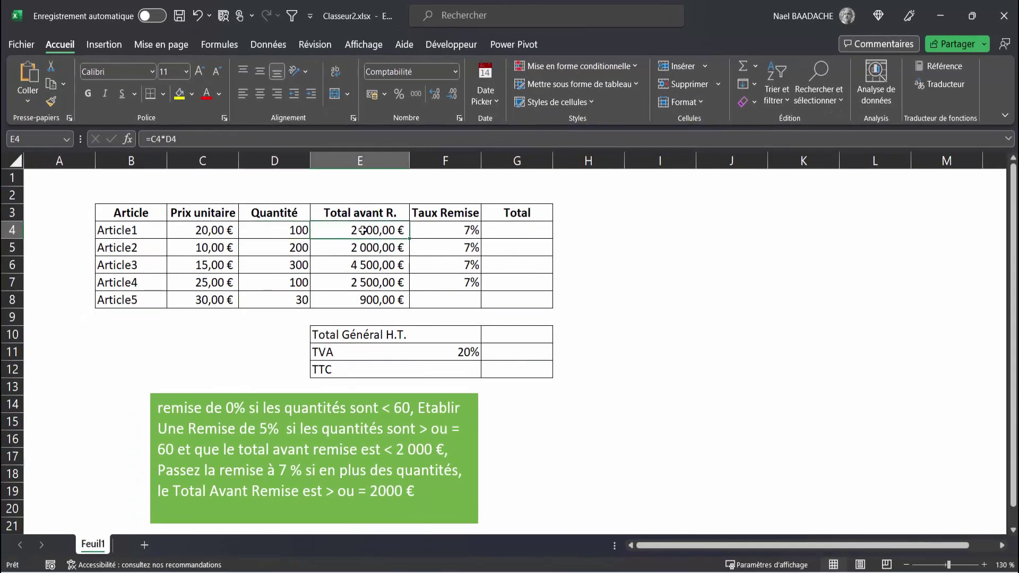
left_click(449, 230)
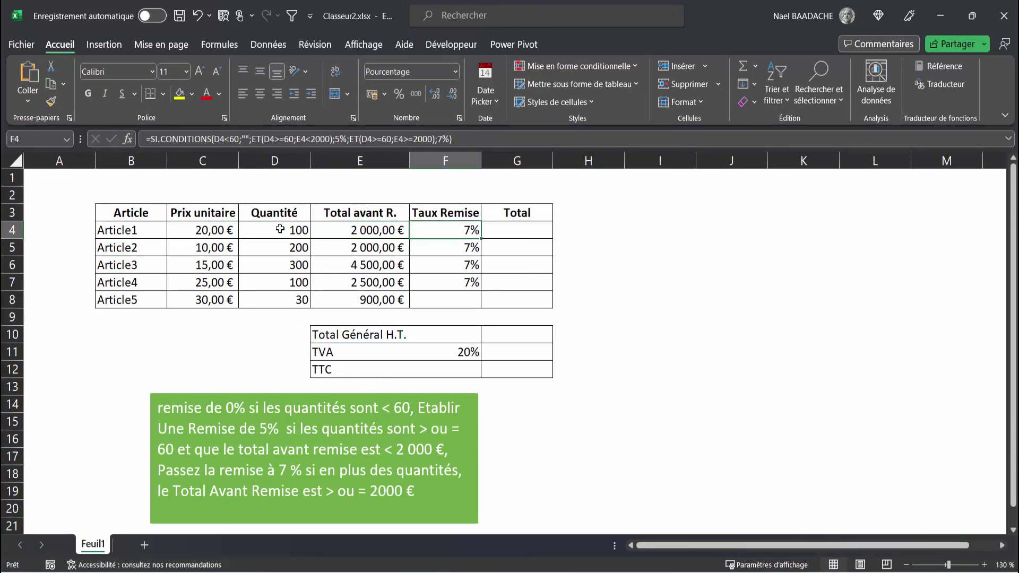
left_click(279, 229)
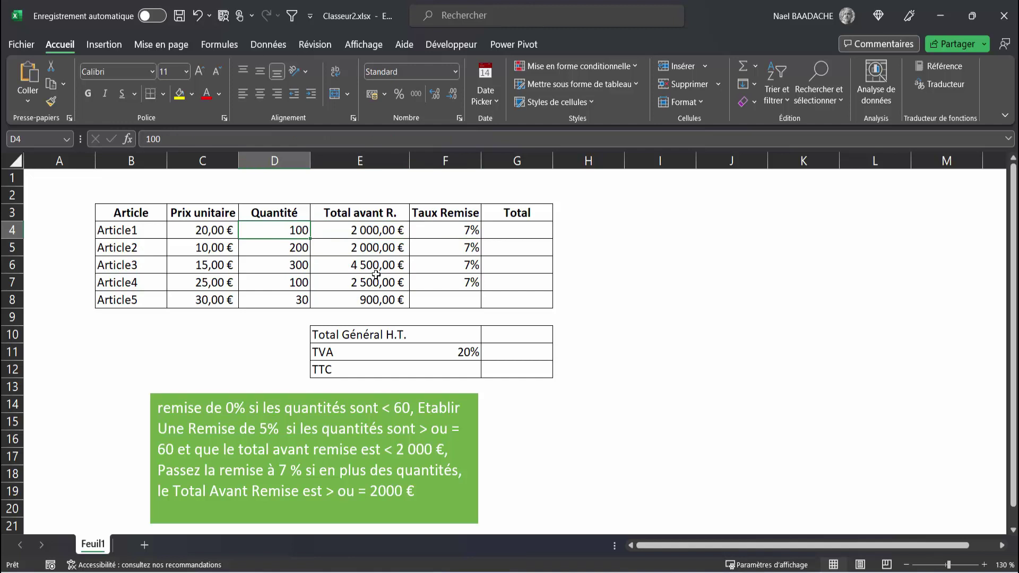
type("65")
key("Return")
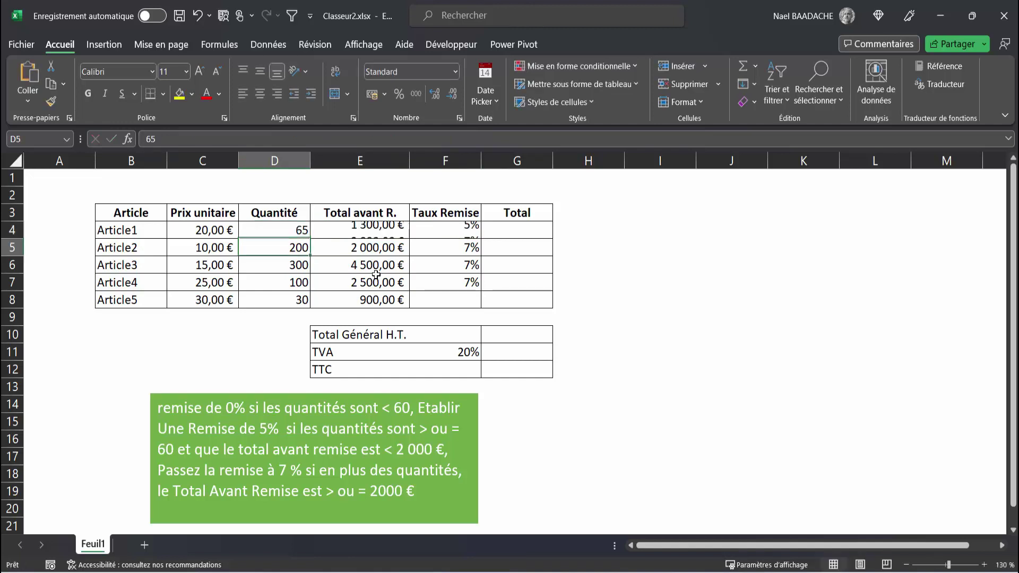
Check Article1's total and discount rate, and Article5's quantity and discount formula, against the discount rules in the green text box.
left_click(389, 232)
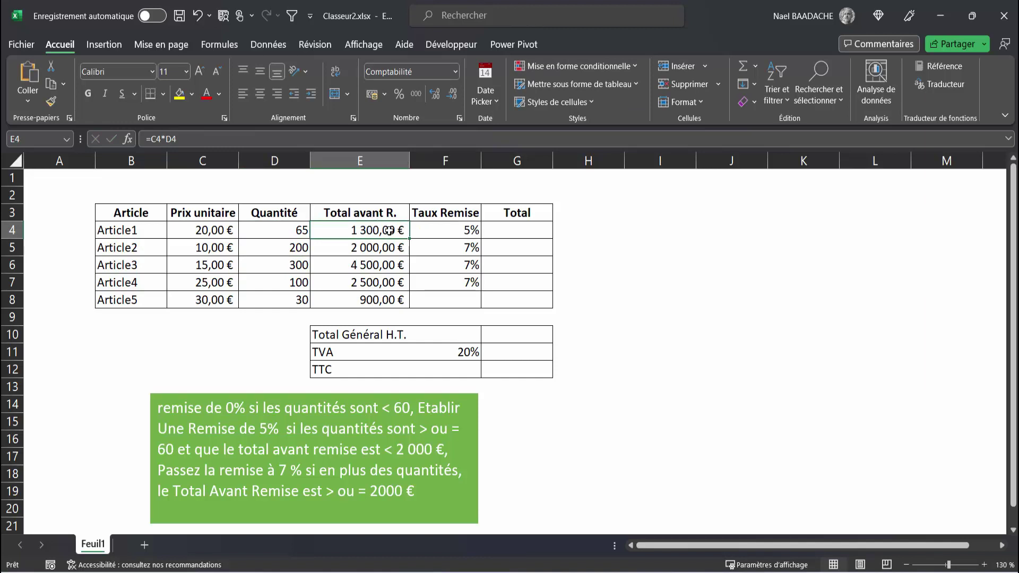
left_click(450, 230)
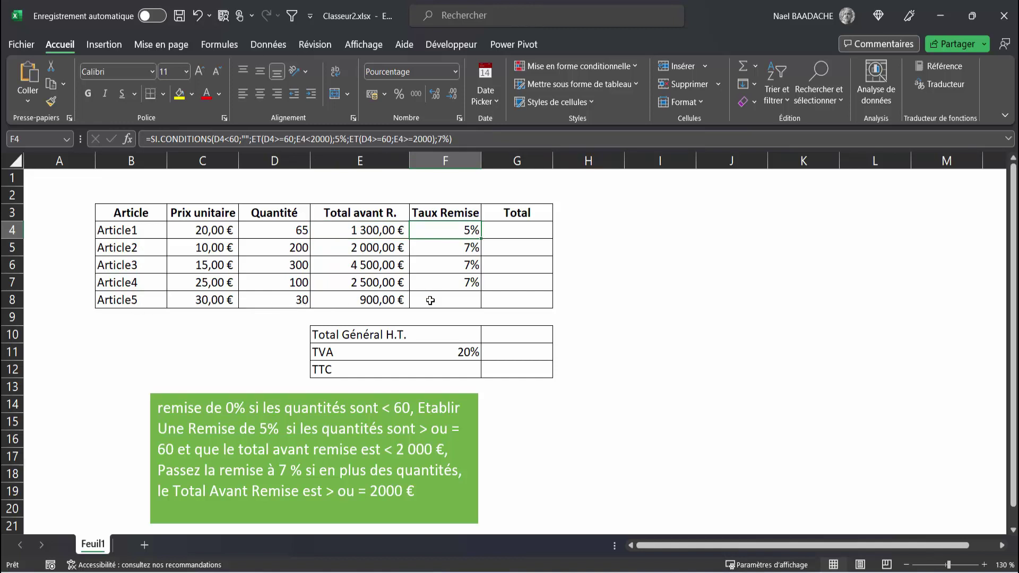
left_click(285, 301)
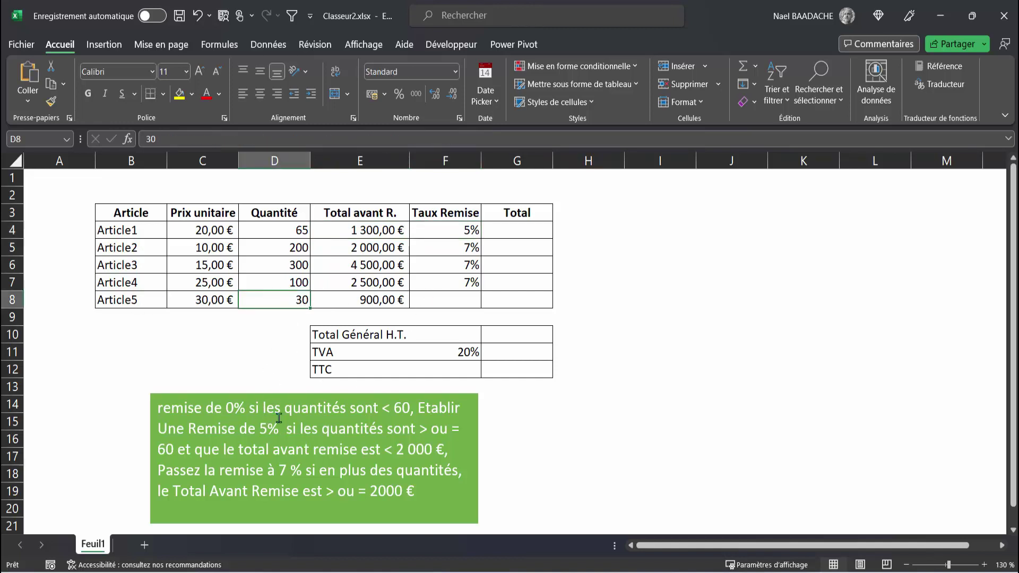
left_click(286, 397)
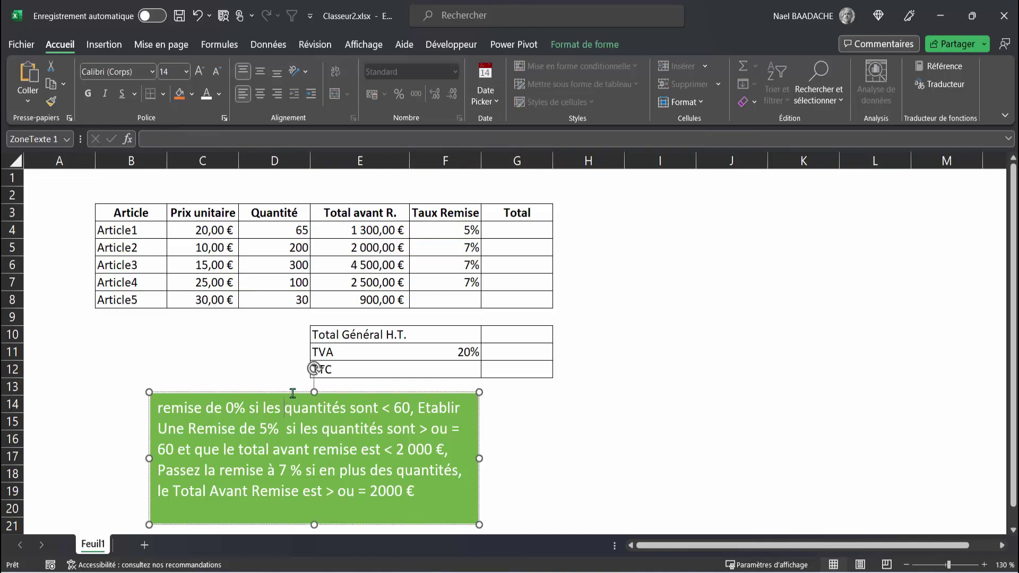
left_click(297, 298)
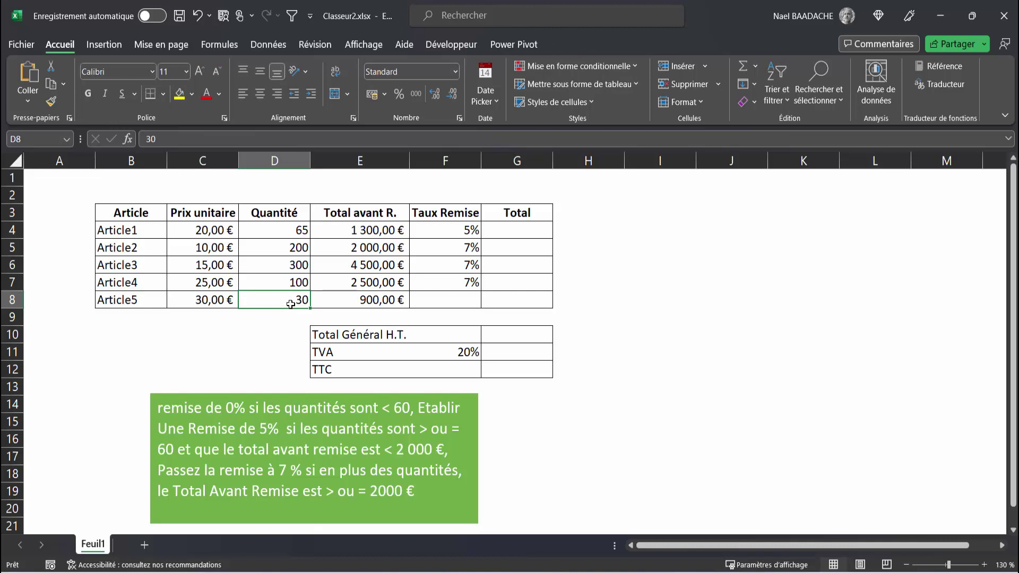
left_click(450, 298)
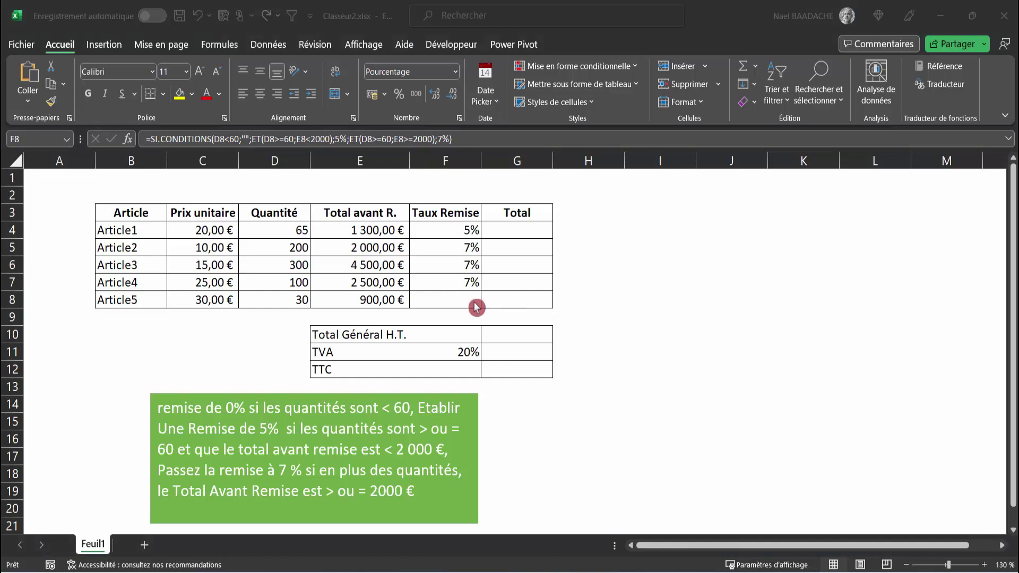
left_click(464, 307)
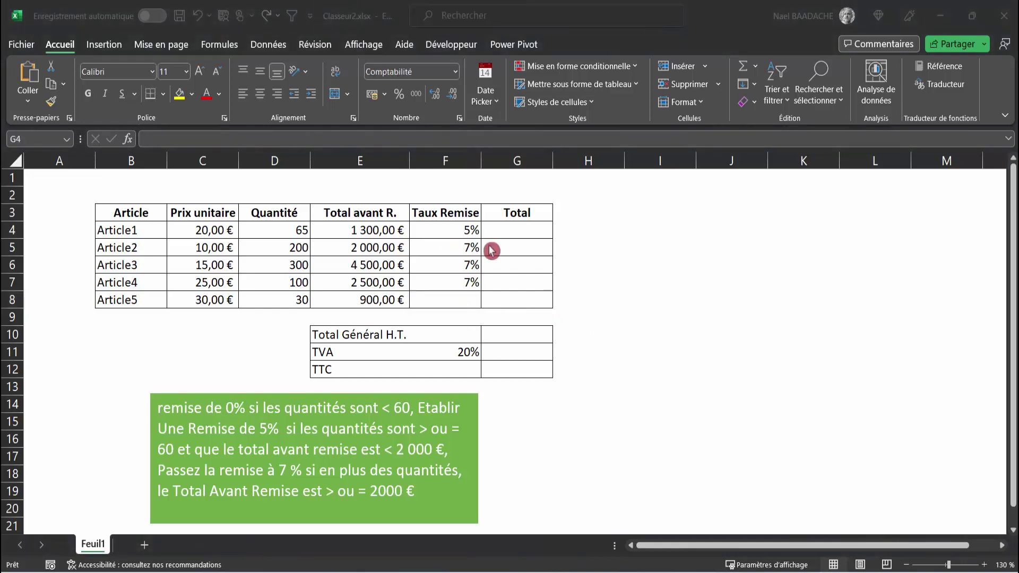
Enter =E4*(1-F4) in G4 as Article1's discounted total and copy it down the Total column to G8.
left_click(524, 228)
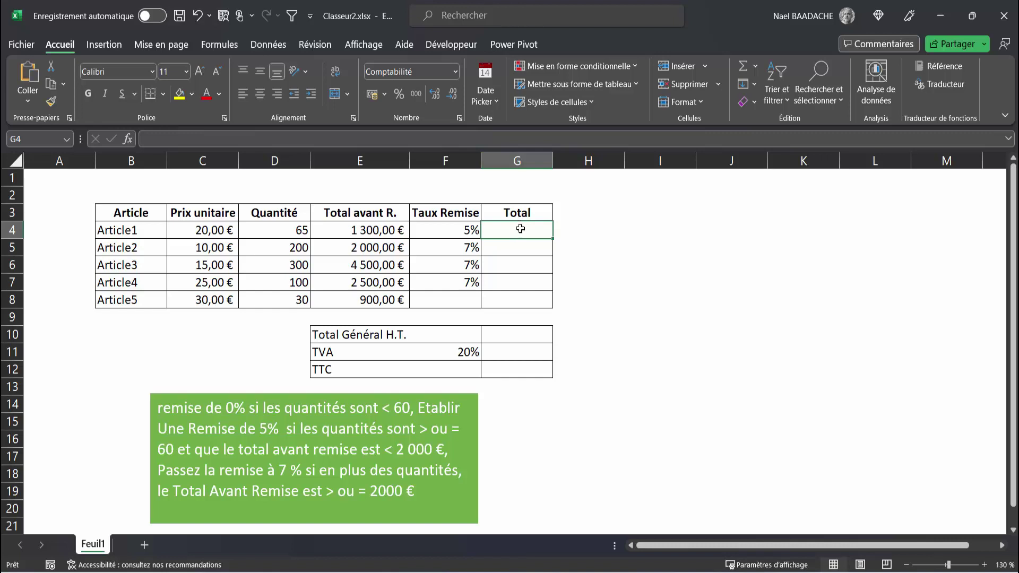
type("=")
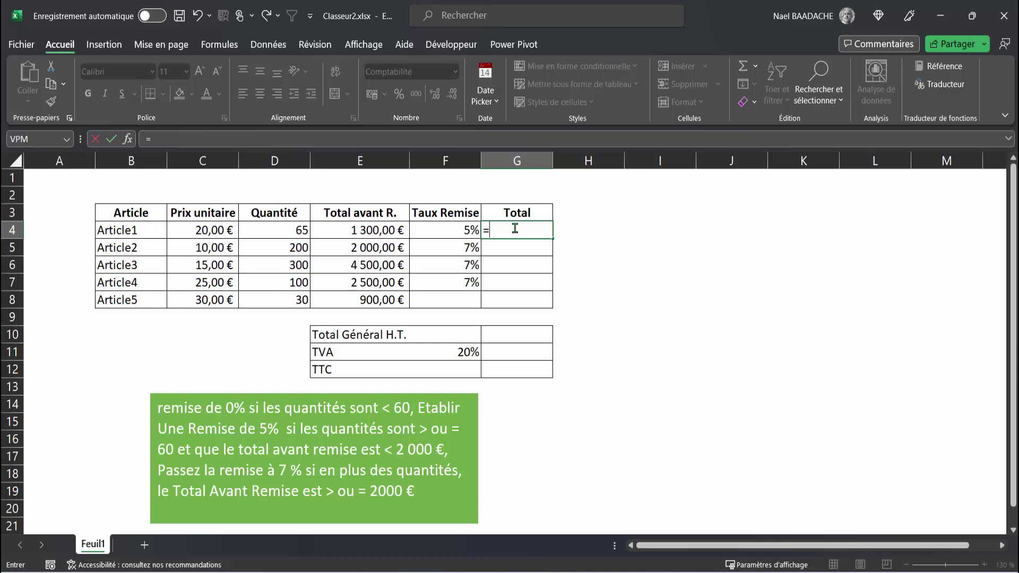
left_click(364, 229)
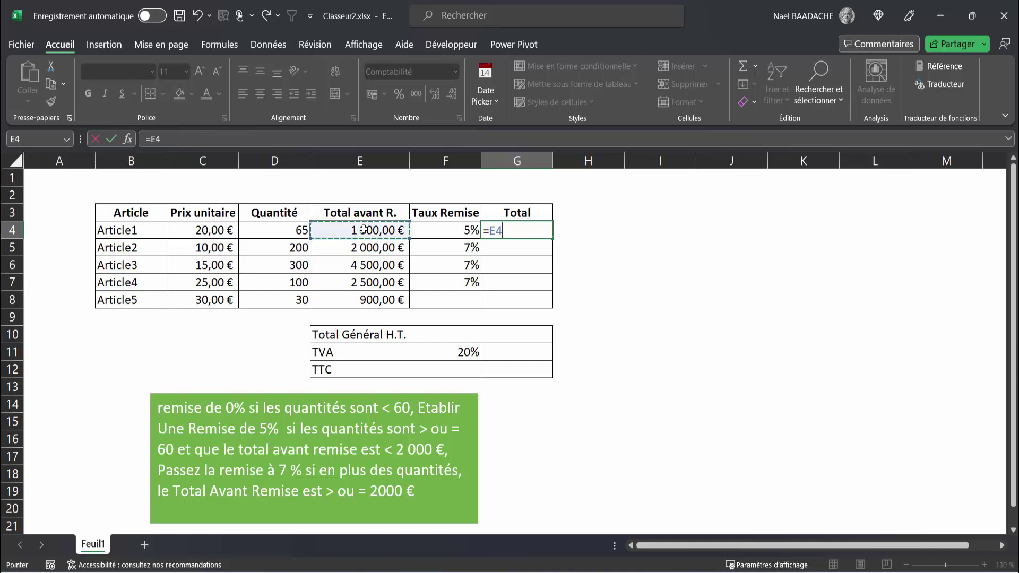
type("*(")
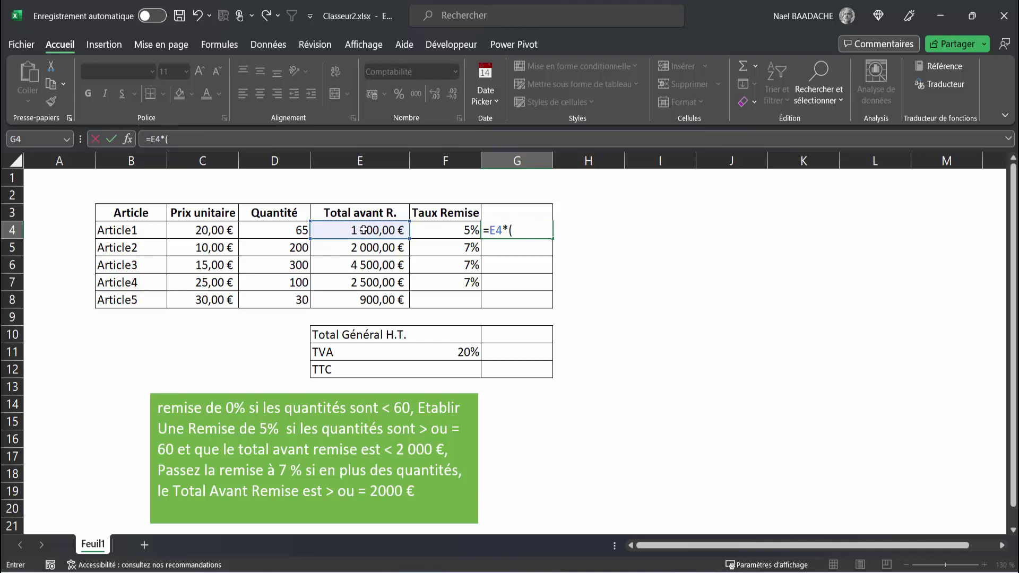
type("1-")
left_click(466, 229)
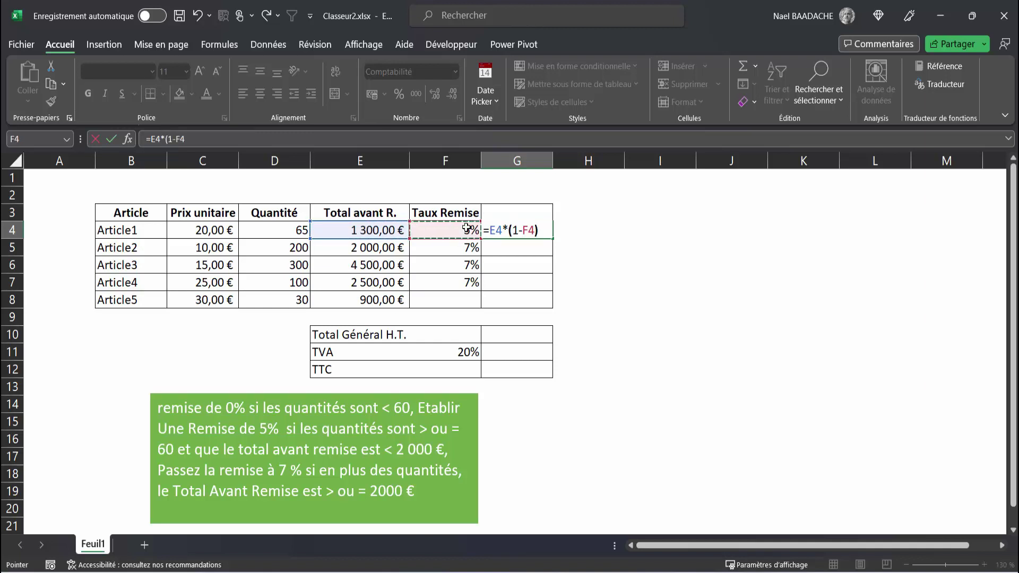
type(")")
key("Return")
left_click(533, 228)
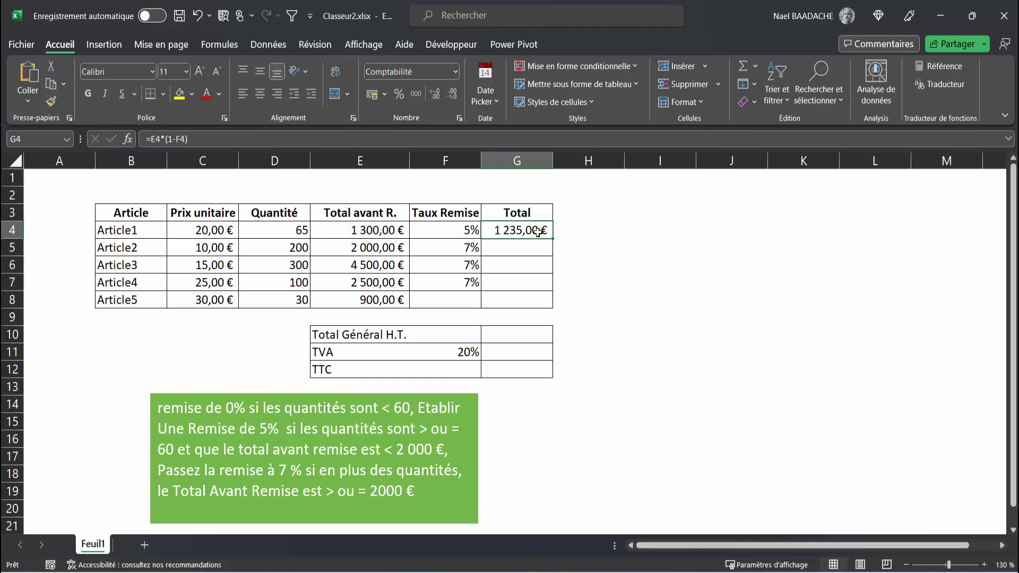
left_click_drag(552, 243, 525, 300)
Inspect Article5's total formula in G8 and the empty-text result in the F4 discount formula to trace the error.
left_click(519, 300)
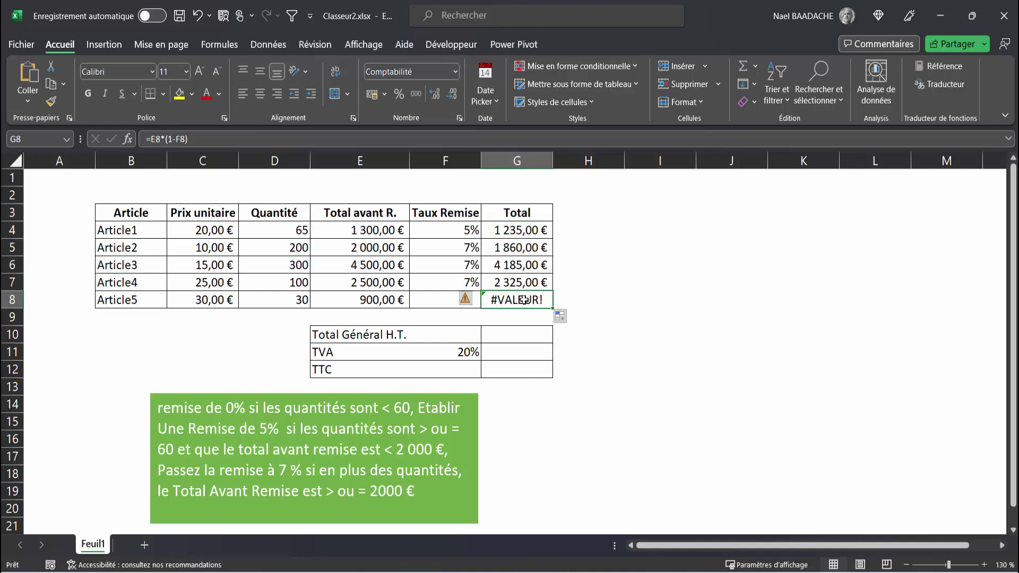
left_click(638, 298)
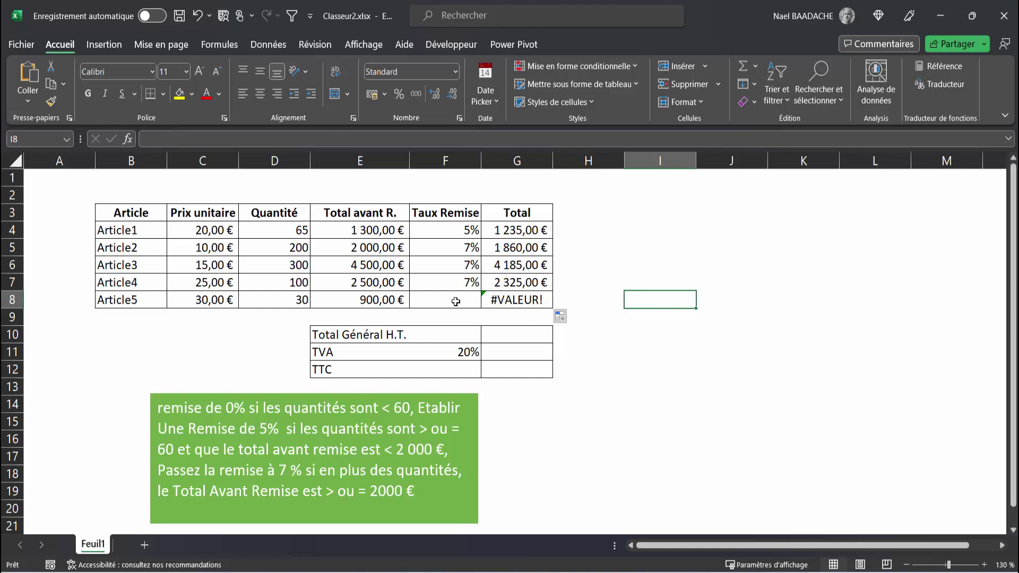
left_click(452, 232)
double_click(452, 231)
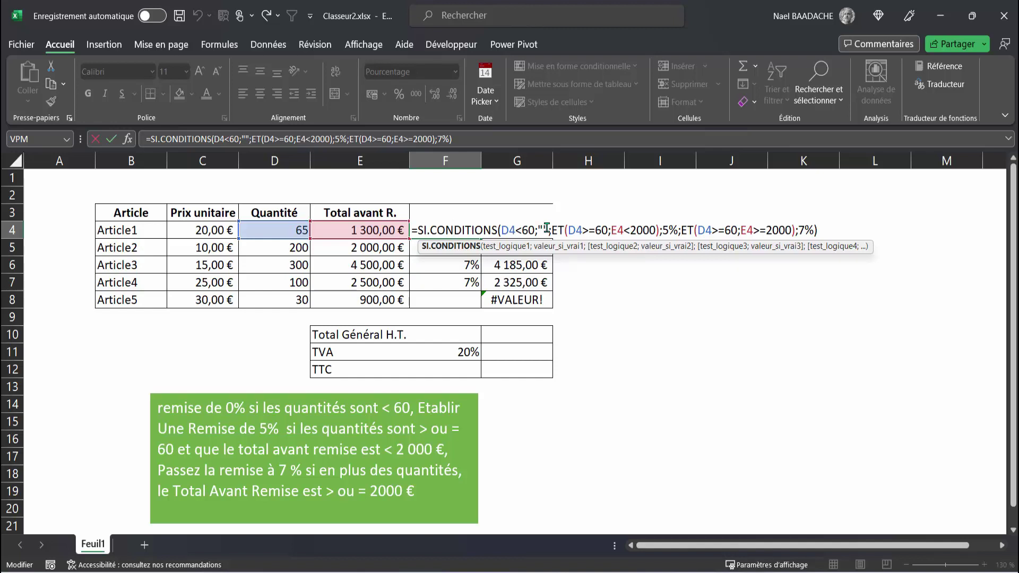
left_click(521, 300)
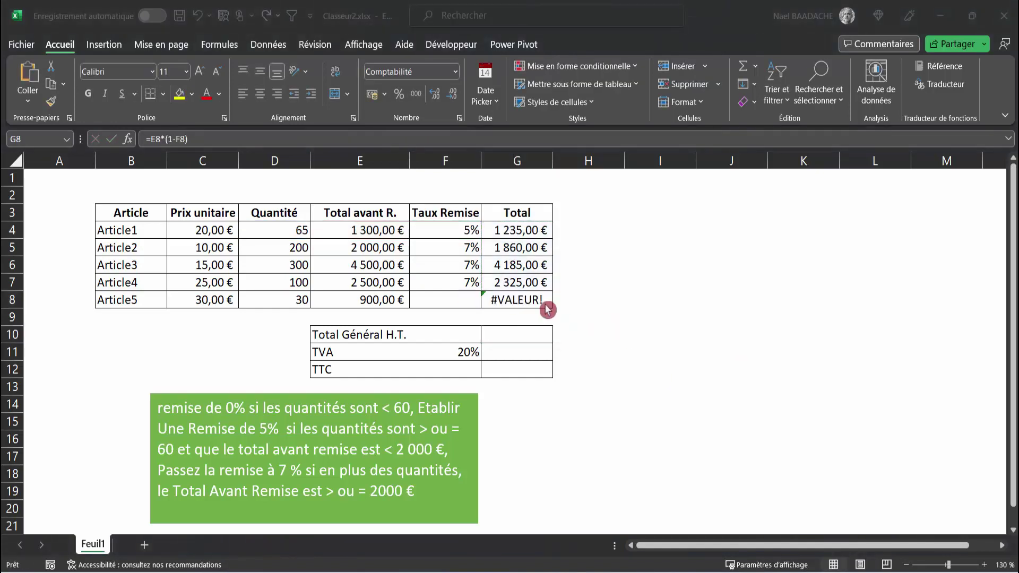
left_click(548, 309)
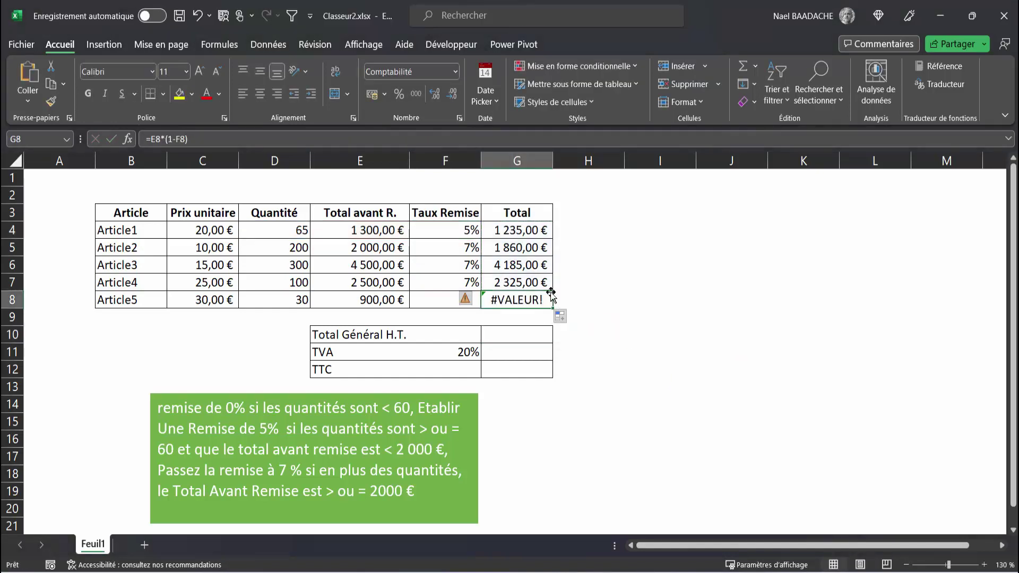
Insert a SI function with the logical test F4="" ahead of the existing calculation in the G4 formula.
double_click(523, 232)
key("Left")
key("Left")
key("Left")
key("Left")
key("Left")
key("Left")
key("Left")
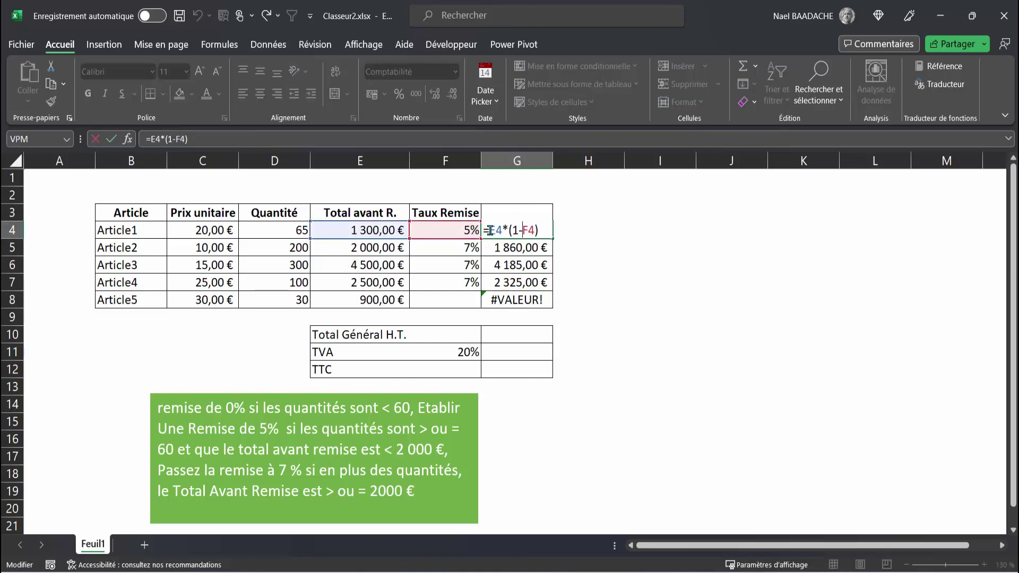
type("si(")
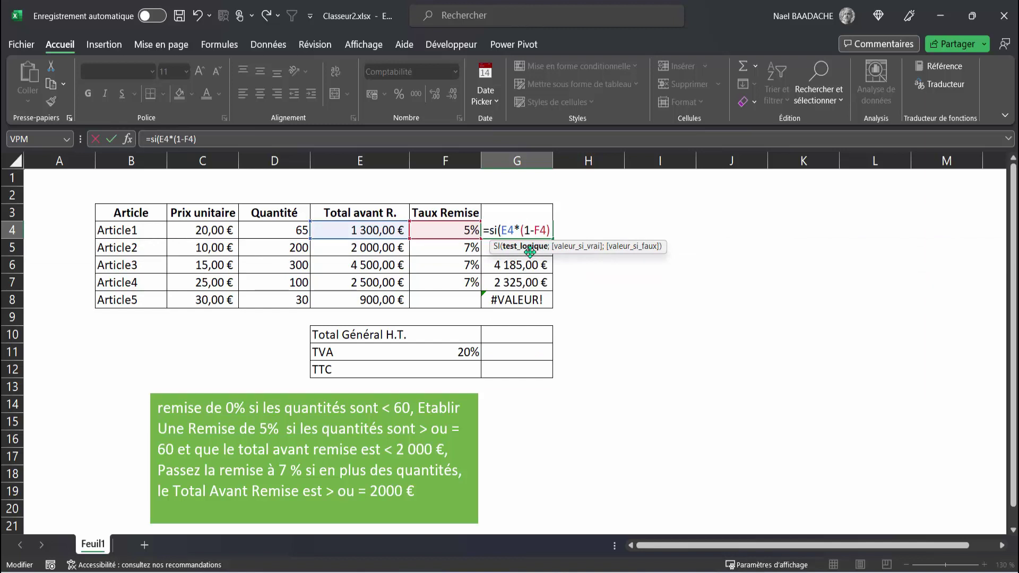
left_click(443, 229)
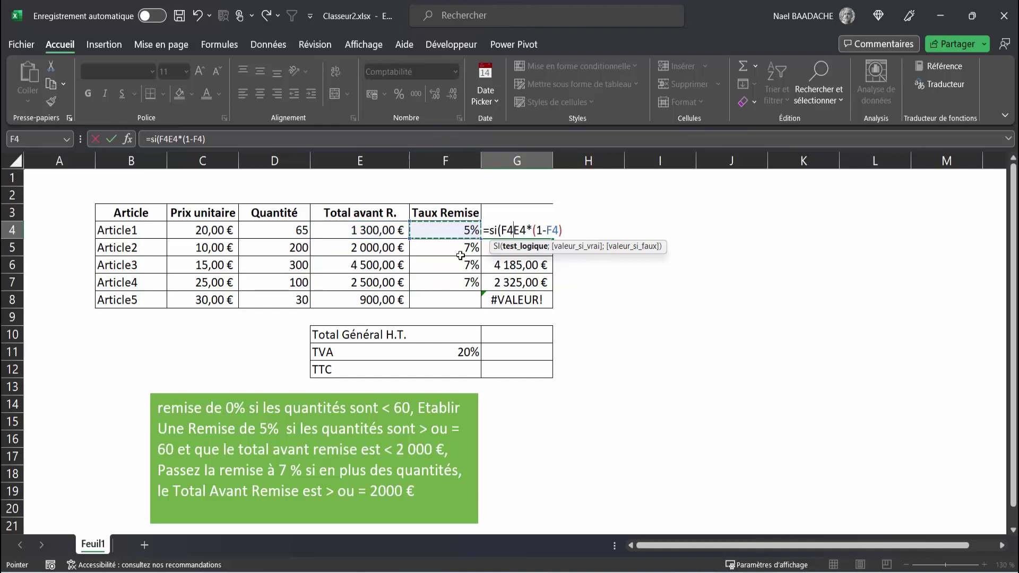
type("=")
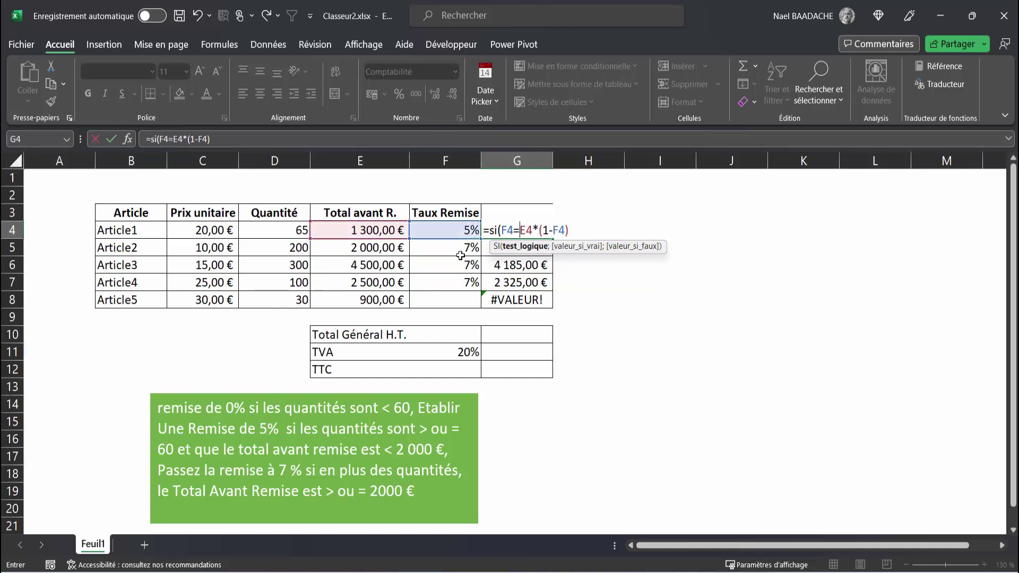
type("\"\";")
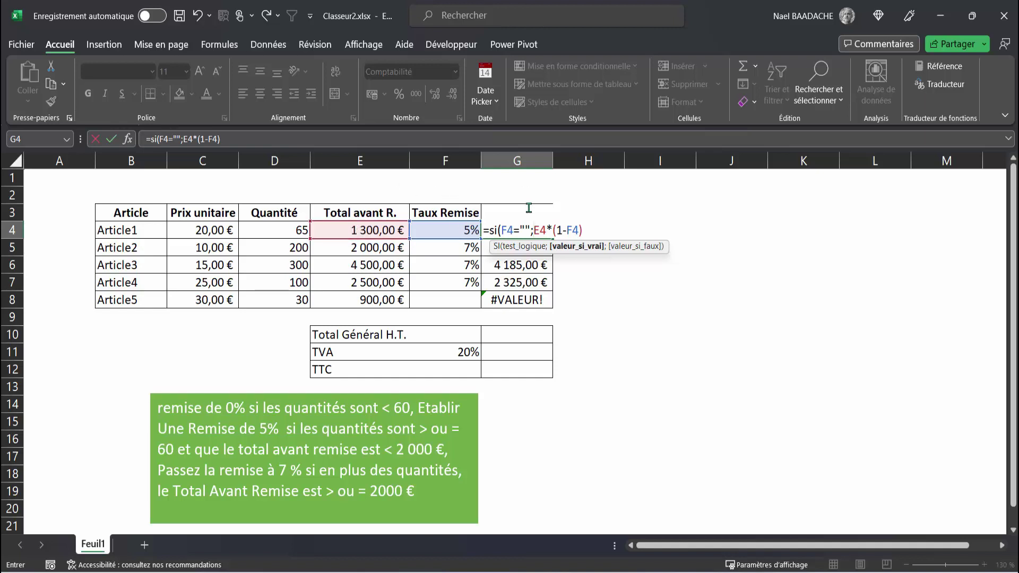
Complete G4 with E4 as the value if true and E4*(1-F4) if false, and copy it down to G8.
left_click(355, 230)
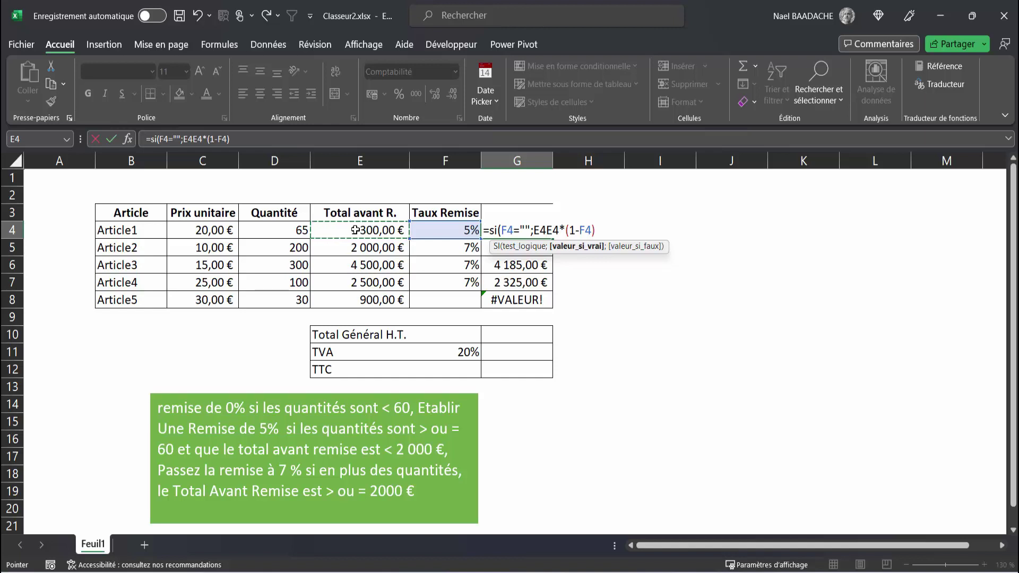
type(";")
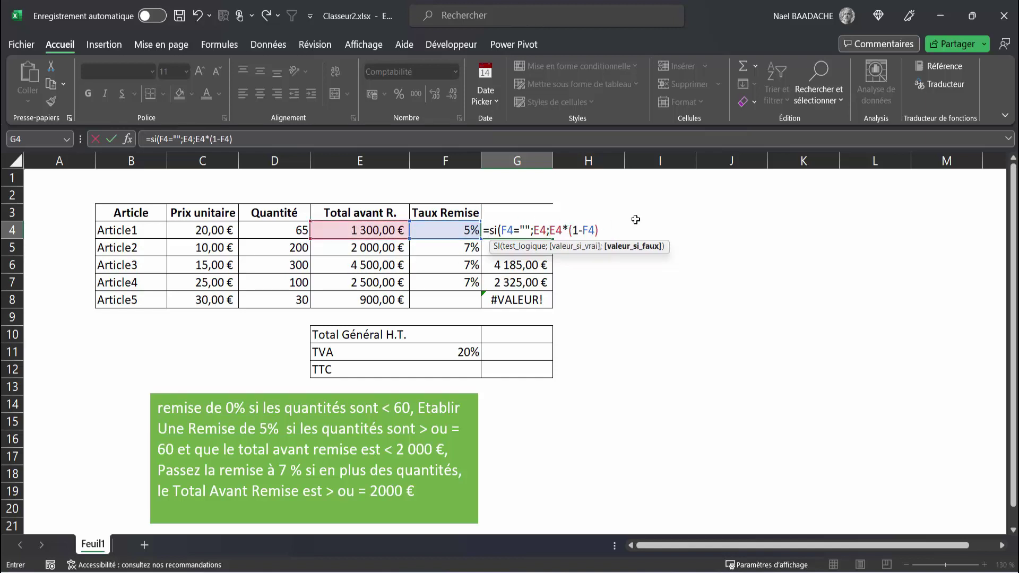
left_click(610, 227)
type(")")
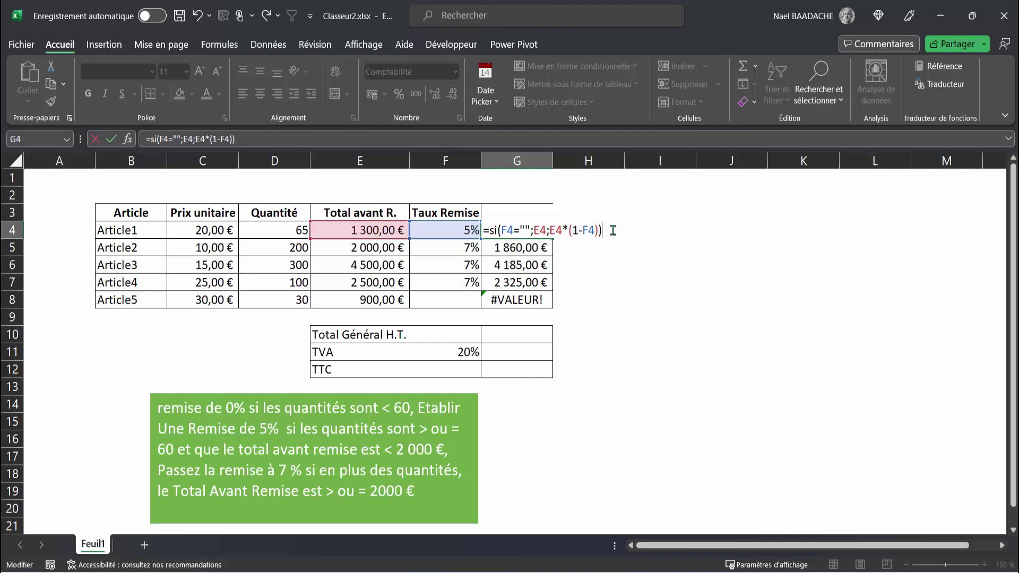
key("Return")
left_click(547, 232)
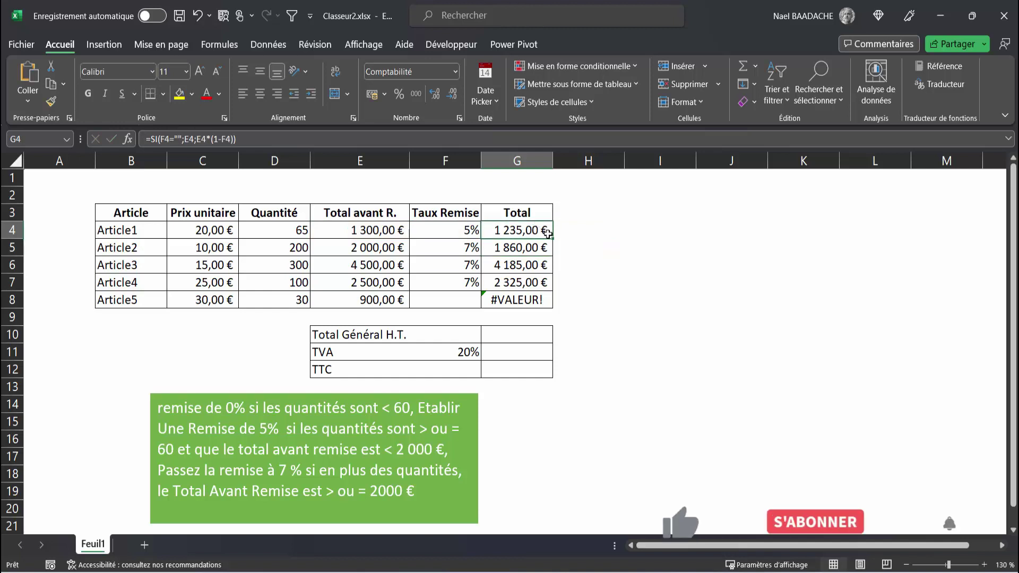
left_click_drag(548, 233, 552, 304)
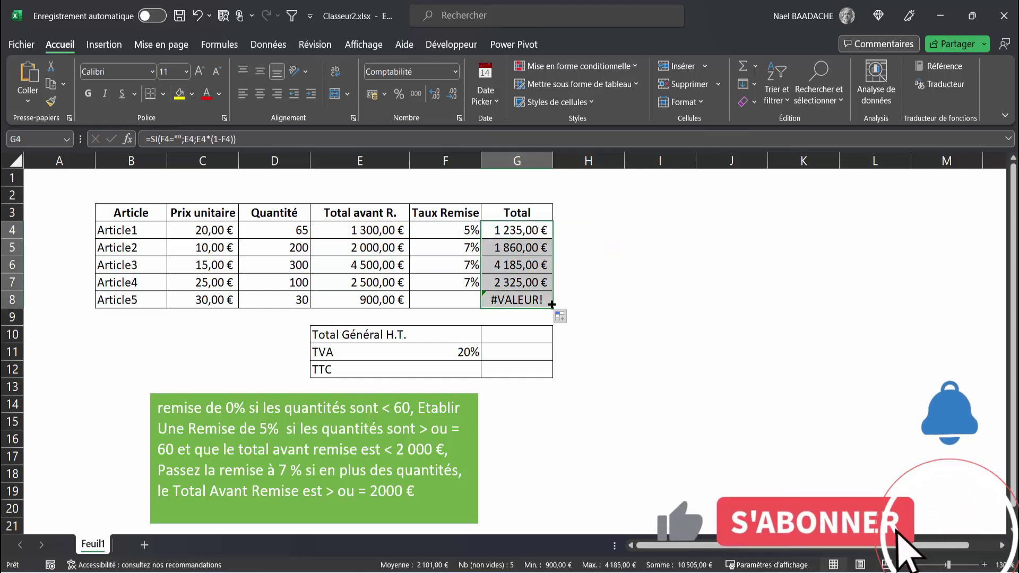
left_click(547, 300)
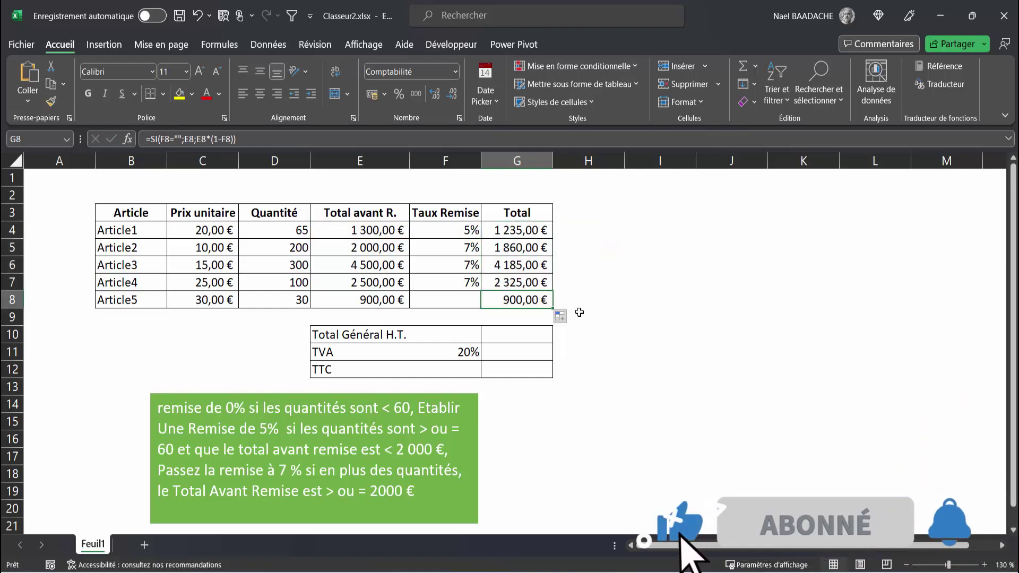
Calculate the Total Général H.T. in G10 as the SOMME of G4:G8.
left_click(521, 338)
type("=somme(")
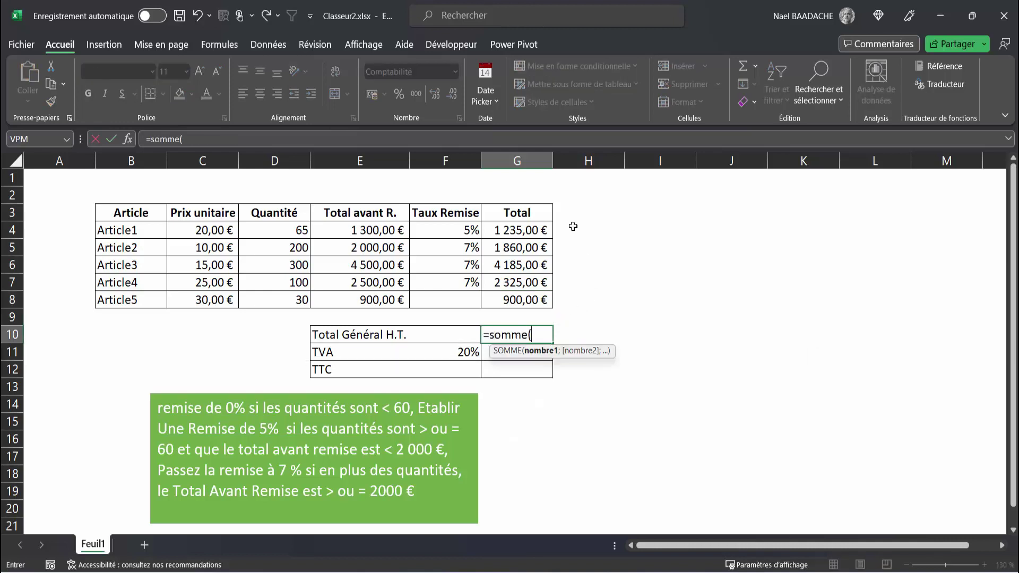
left_click_drag(510, 234, 510, 295)
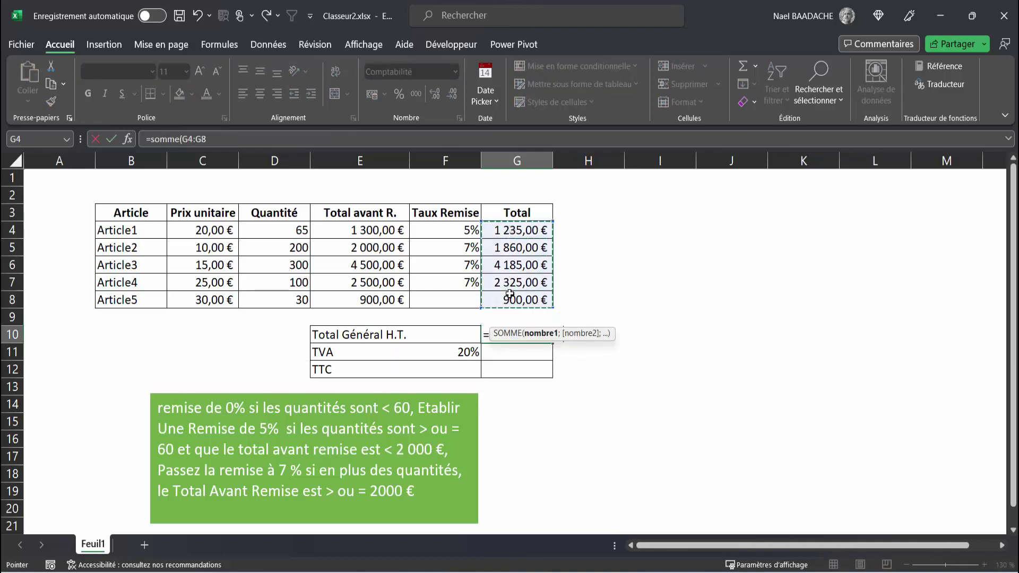
key("Return")
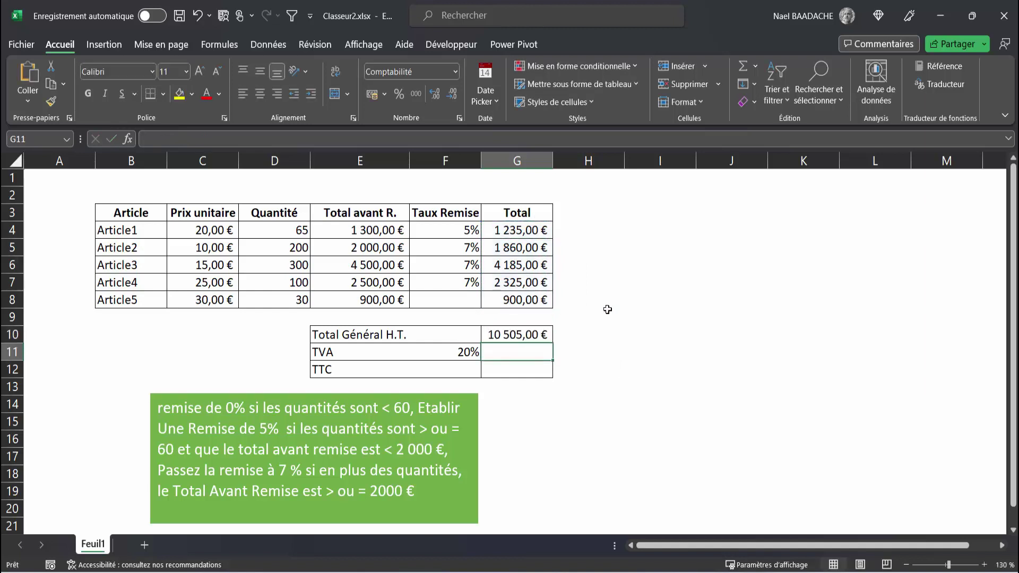
Calculate the TVA amount in G11 by multiplying G10 by the rate in F11.
type("=")
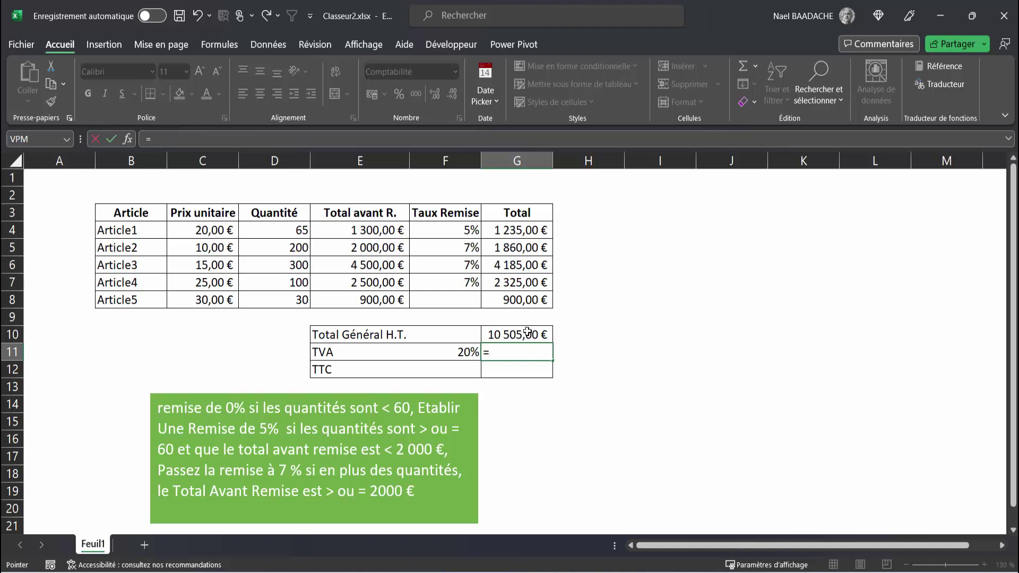
left_click(527, 331)
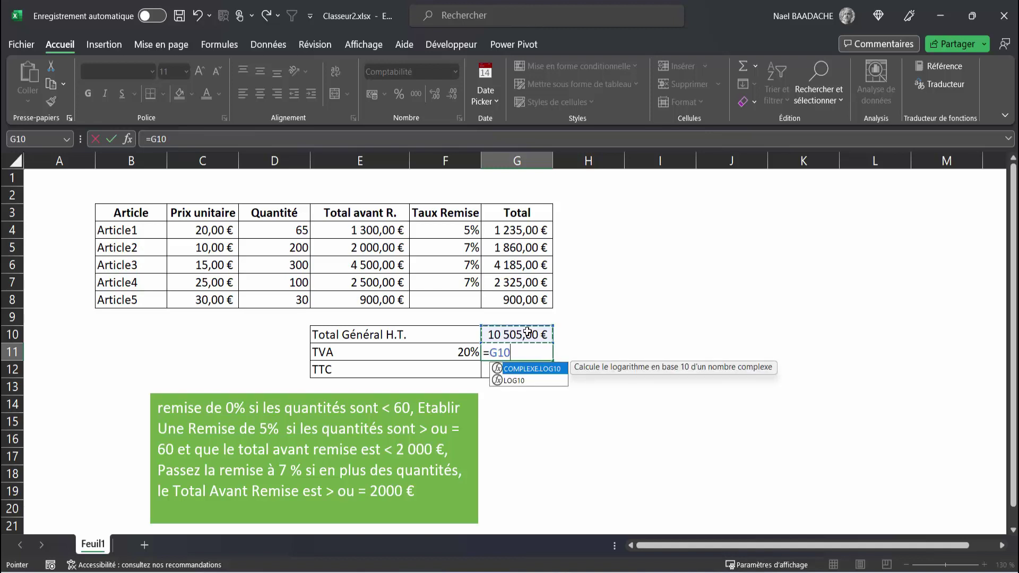
type("*")
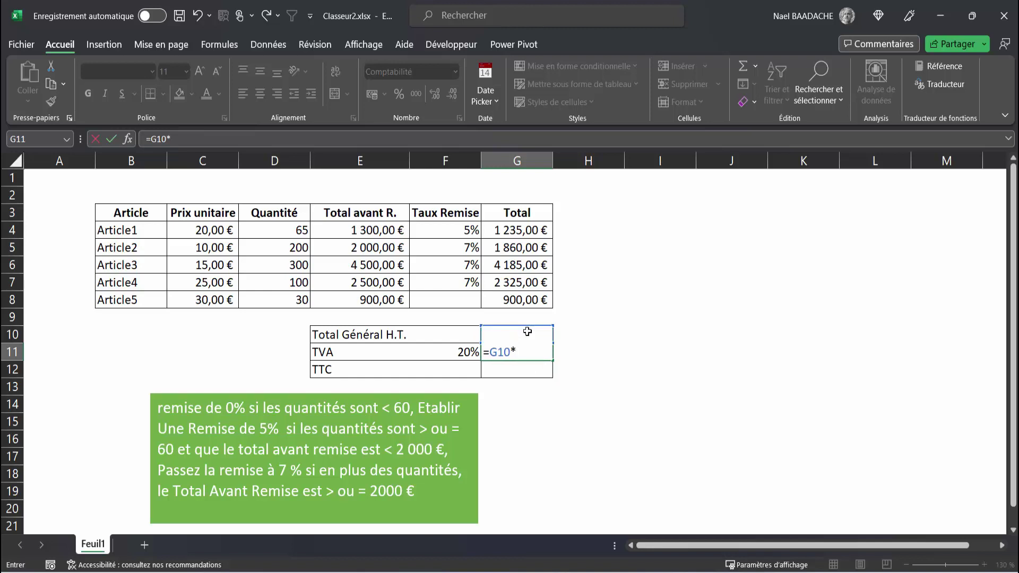
left_click(458, 351)
key("Return")
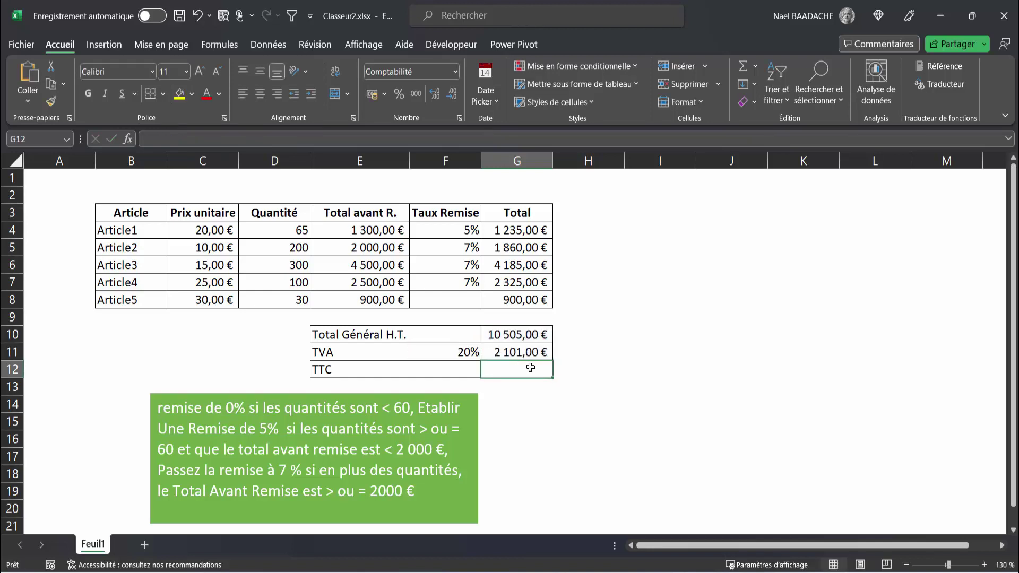
Calculate the TTC amount in G12 as the SOMME of G10:G11.
type("=somme(")
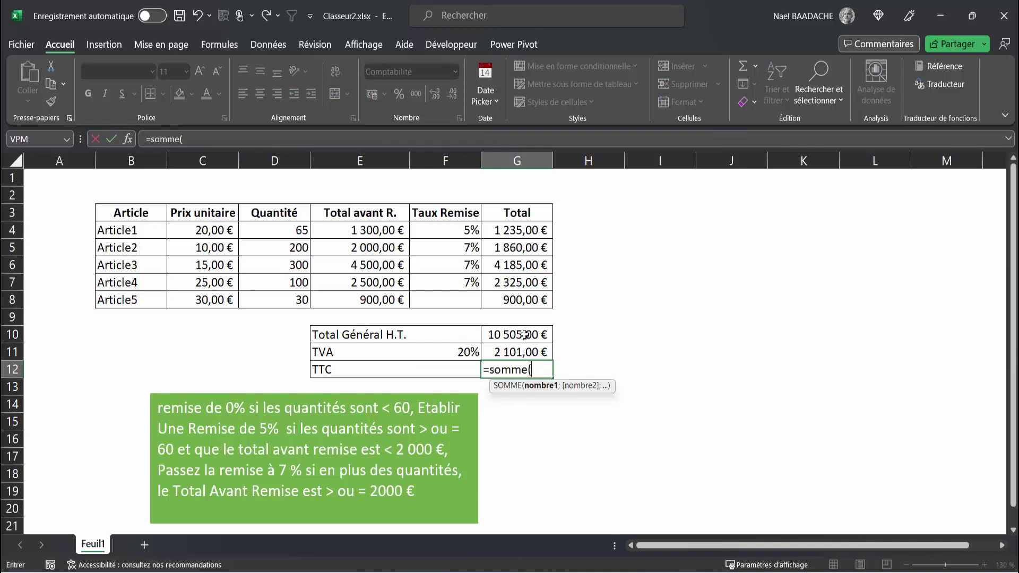
left_click_drag(525, 336, 525, 349)
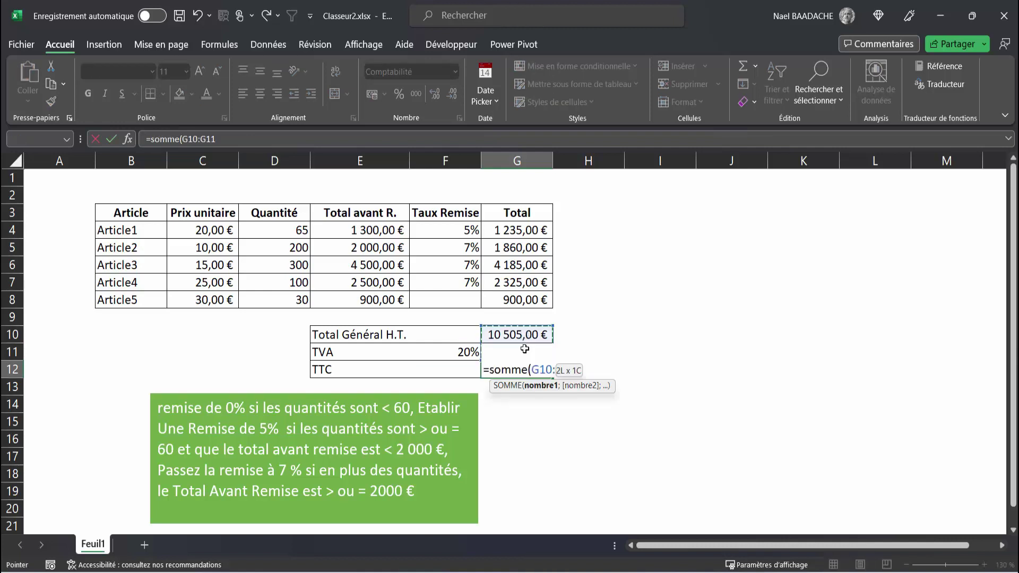
key("Return")
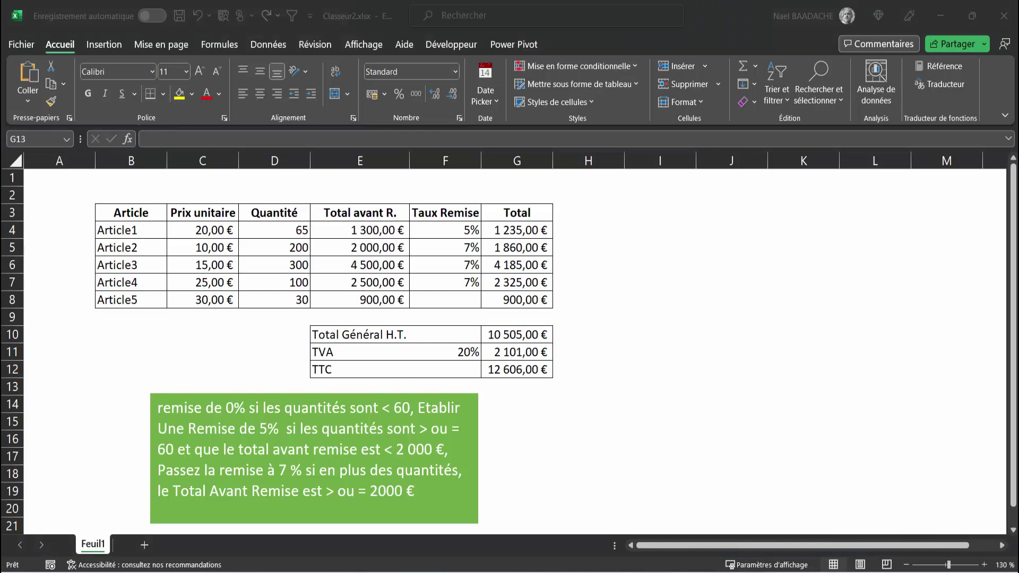